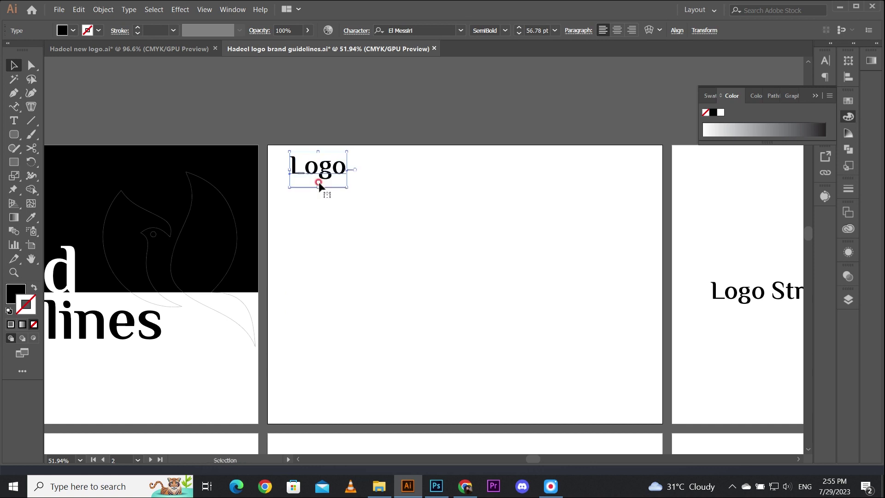
# Draw a small black block at the page's left edge beside the Logo heading and fit its height to the capital L
pyautogui.press('m')
pyautogui.press('v')
pyautogui.click(263, 199)
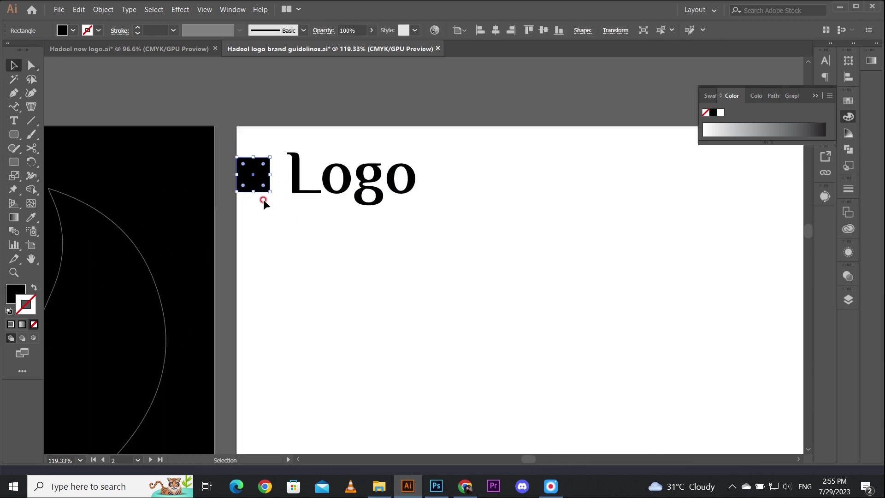
pyautogui.click(274, 198)
pyautogui.moveTo(247, 160)
pyautogui.mouseDown()
pyautogui.moveTo(273, 162)
pyautogui.moveTo(251, 158)
pyautogui.mouseUp()
pyautogui.click(287, 175)
pyautogui.click(253, 173)
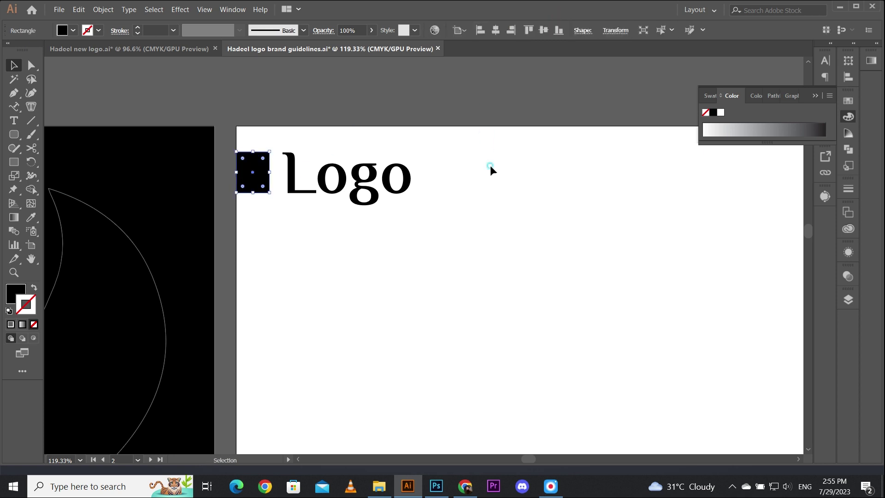
pyautogui.click(395, 185)
# Copy the black Hadeel logo from the Hadeel new logo.ai document
pyautogui.scroll(-6, 488, 217)
pyautogui.moveTo(350, 221); pyautogui.dragTo(224, 174)
pyautogui.click(154, 50)
pyautogui.moveTo(576, 272); pyautogui.dragTo(495, 285)
pyautogui.hotkey('ctrl', 'a')
pyautogui.hotkey('ctrl', 'c')
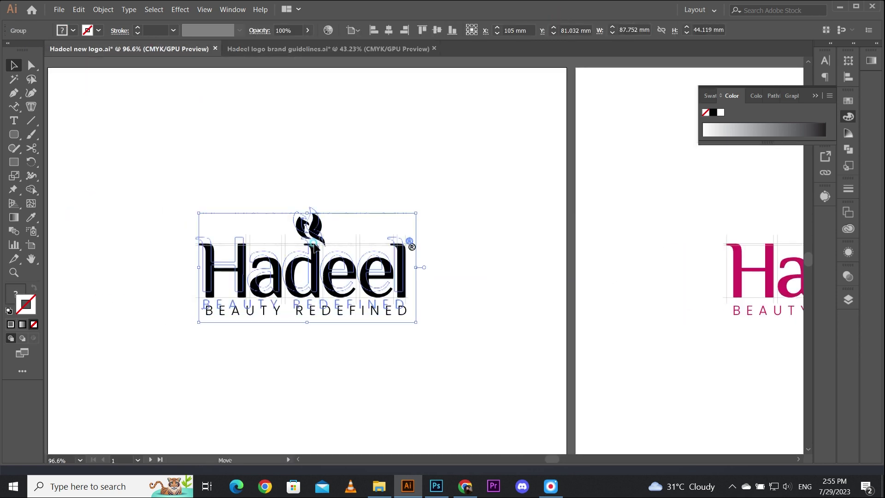
# Paste the logo onto the Logo page of the brand guidelines document and centre it horizontally and vertically on the artboard
pyautogui.hotkey('ctrl', 'Tab')
pyautogui.hotkey('ctrl', 'v')
pyautogui.click(437, 31)
pyautogui.click(389, 30)
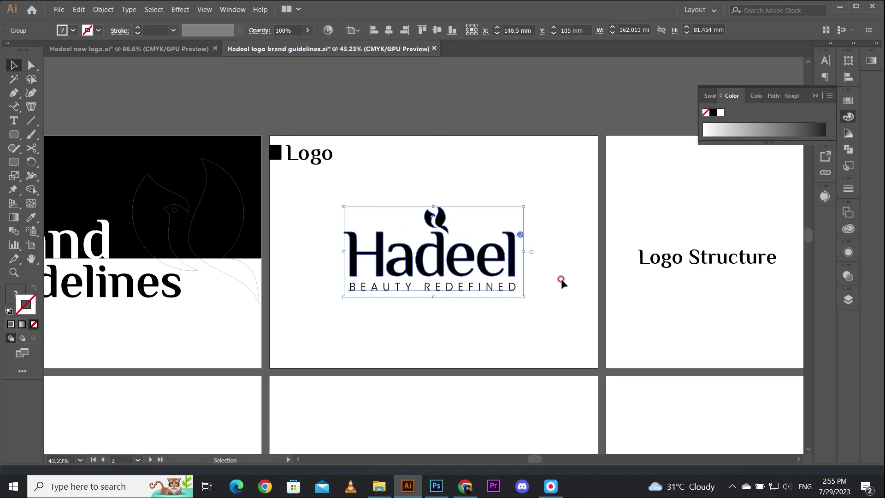
pyautogui.click(561, 279)
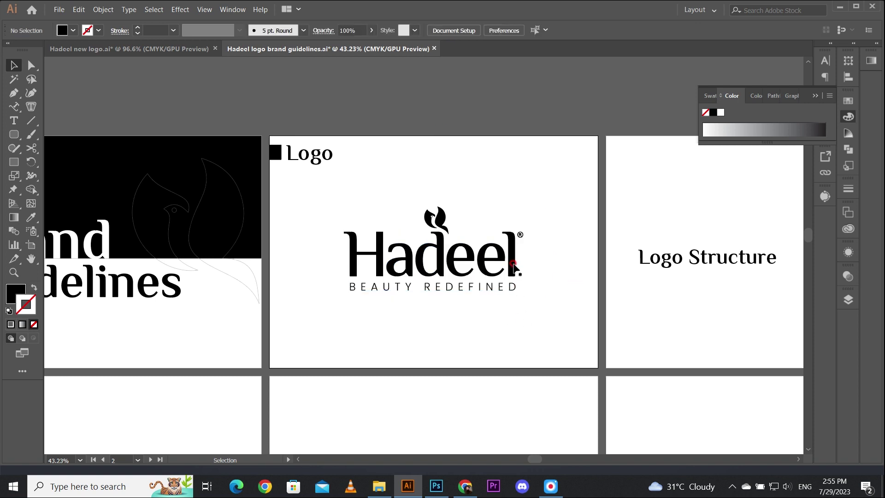
# Copy the black block and the Logo heading to the same position on the Logo Structure page
pyautogui.scroll(2, 447, 341)
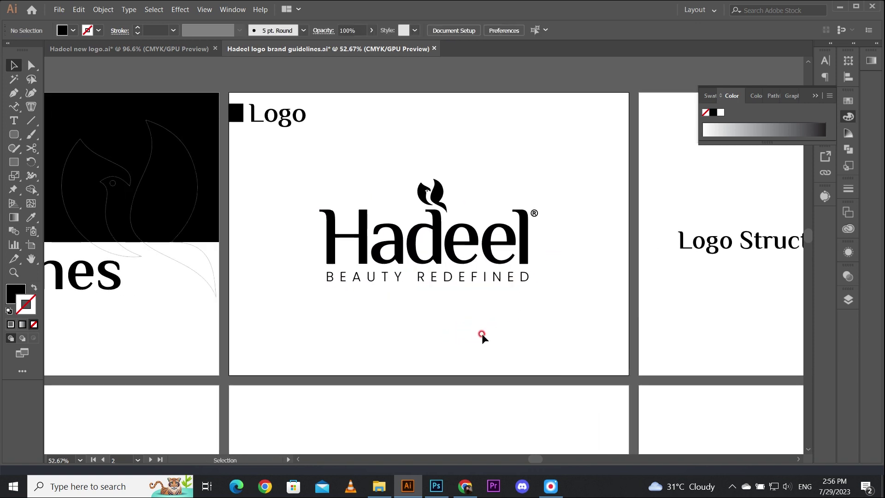
pyautogui.click(525, 261)
pyautogui.moveTo(570, 291); pyautogui.dragTo(411, 313)
pyautogui.click(534, 334)
pyautogui.moveTo(597, 308); pyautogui.dragTo(352, 330)
pyautogui.moveTo(381, 288); pyautogui.dragTo(386, 220)
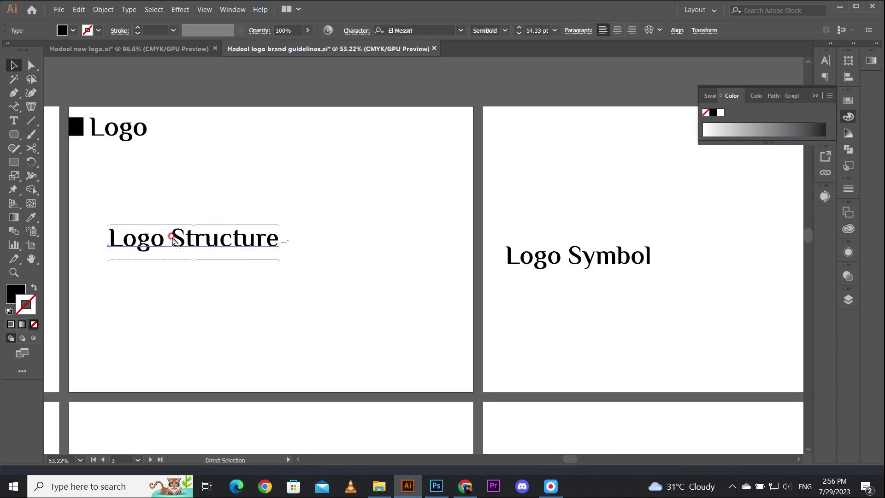
# Cut the loose Logo Structure title and paste its text over the copied Logo heading
pyautogui.click(140, 161)
pyautogui.hotkey('ctrl', 'x')
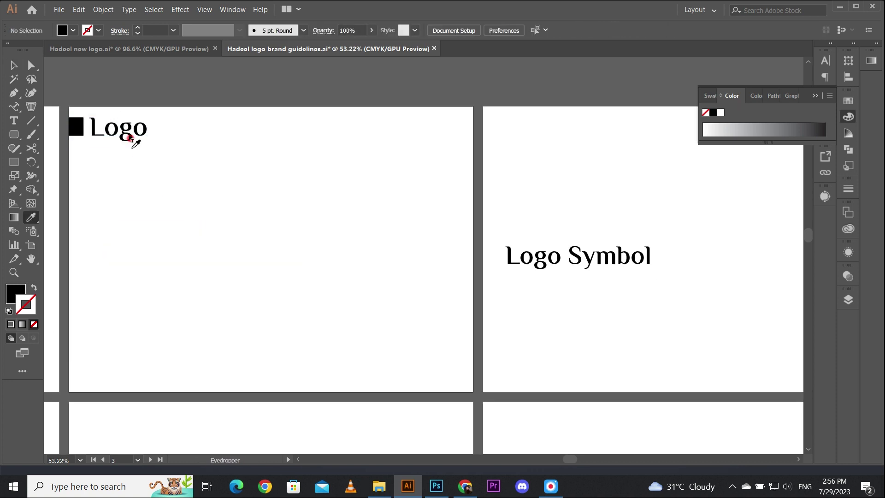
pyautogui.press('t')
pyautogui.doubleClick(121, 124)
pyautogui.hotkey('ctrl', 'v')
pyautogui.press('Escape')
pyautogui.click(138, 87)
# Copy the black logo with its construction lines from Hadeel new logo.ai and centre it on the Logo Structure page
pyautogui.click(176, 48)
pyautogui.moveTo(365, 311); pyautogui.dragTo(245, 245)
pyautogui.click(389, 30)
pyautogui.click(437, 31)
pyautogui.moveTo(332, 280); pyautogui.dragTo(364, 299)
pyautogui.click(394, 311)
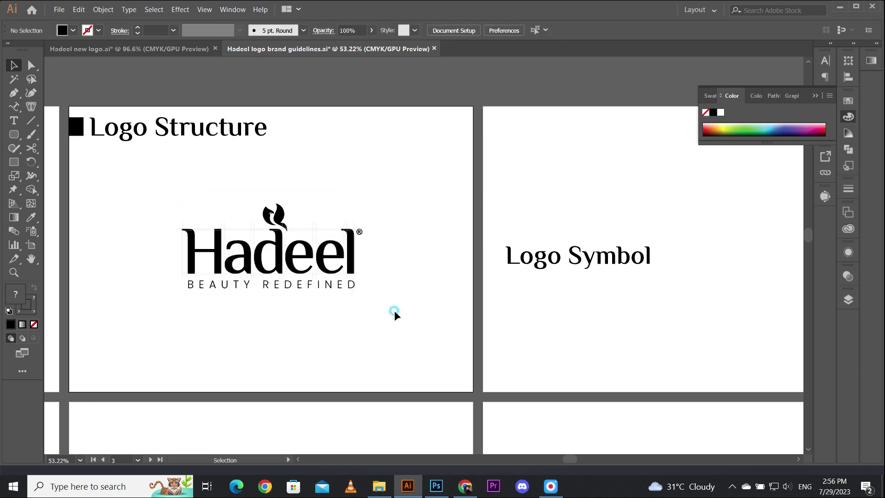
# Match the Logo Symbol heading's text formatting to the Logo Structure heading with the Eyedropper
pyautogui.moveTo(211, 224); pyautogui.dragTo(293, 247)
pyautogui.moveTo(344, 280); pyautogui.dragTo(242, 213)
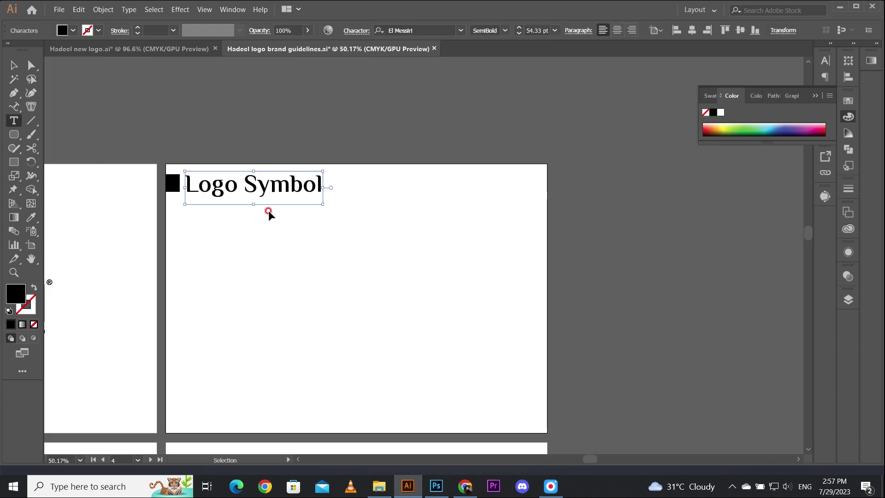
pyautogui.moveTo(252, 236); pyautogui.dragTo(374, 230)
pyautogui.press('i')
pyautogui.click(81, 173)
pyautogui.moveTo(415, 253); pyautogui.dragTo(198, 243)
pyautogui.press('v')
# Copy the black bird symbol from Hadeel new logo.ai onto the Logo Symbol page
pyautogui.click(152, 48)
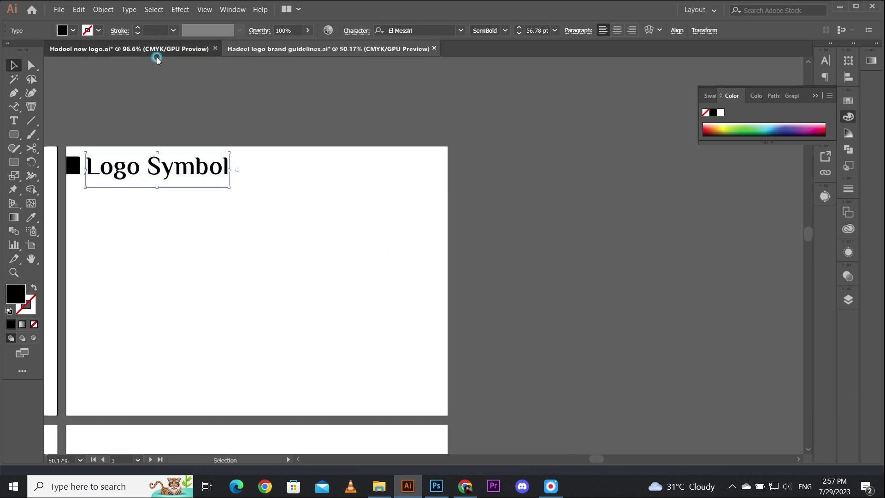
pyautogui.moveTo(664, 285); pyautogui.dragTo(192, 278)
pyautogui.moveTo(497, 300); pyautogui.dragTo(168, 309)
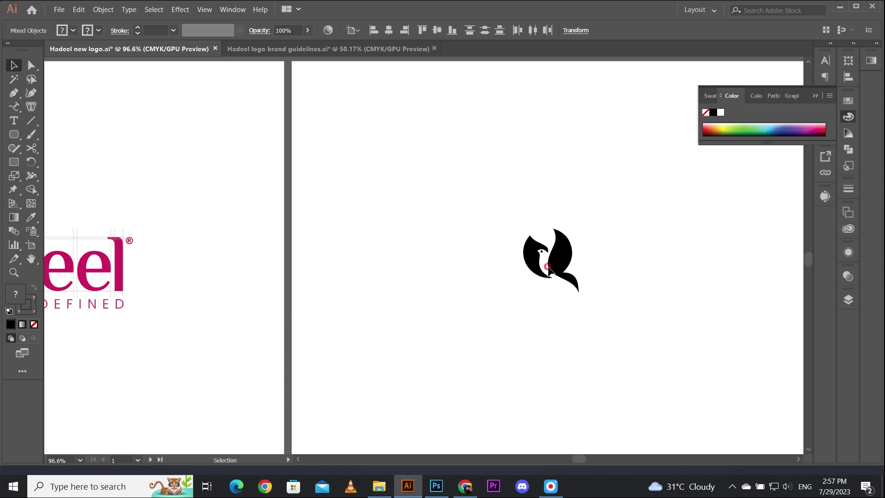
pyautogui.click(548, 267)
pyautogui.hotkey('ctrl', 'Tab')
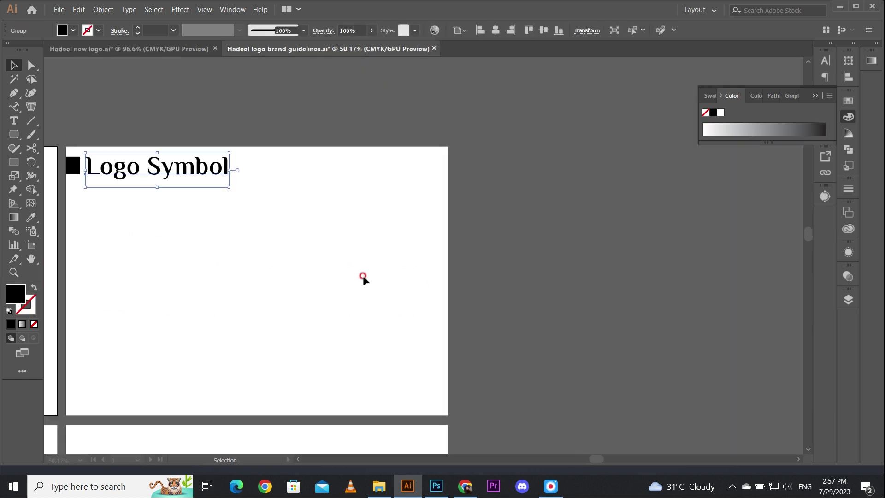
pyautogui.hotkey('ctrl', 'v')
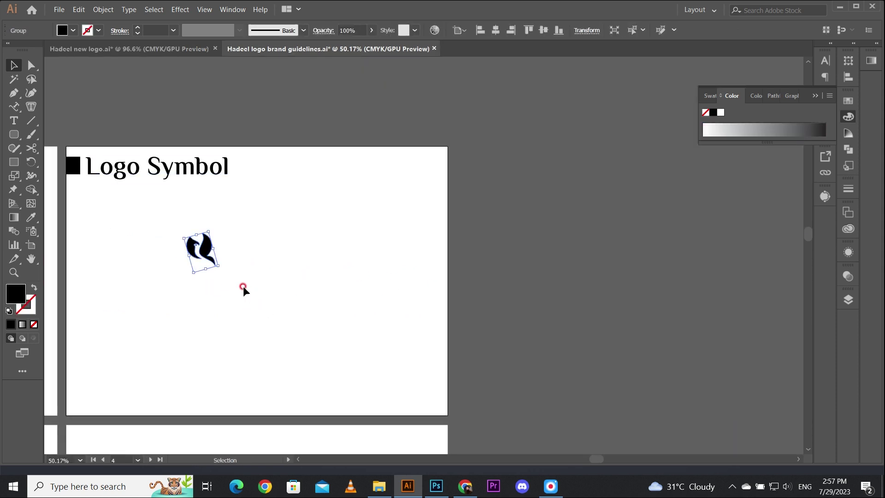
# Replace the copied Logo heading on the fifth page with the text Logo Exclusion Zone
pyautogui.moveTo(219, 261); pyautogui.dragTo(466, 257)
pyautogui.click(425, 233)
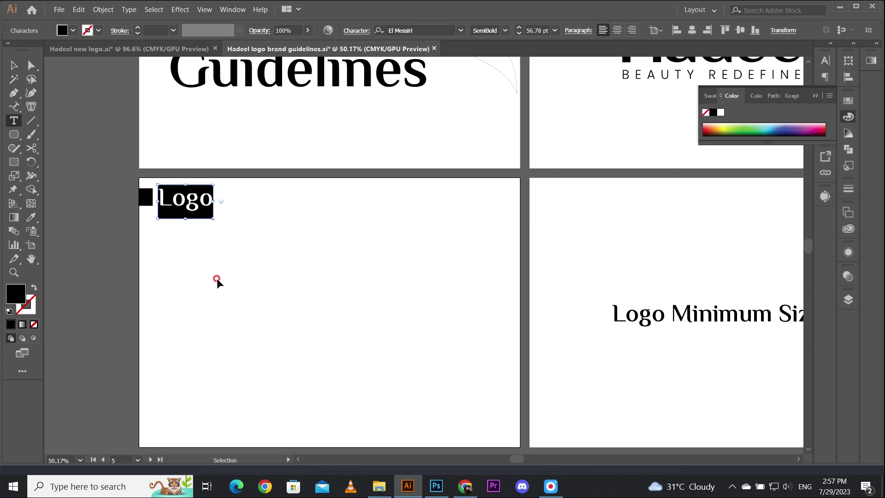
pyautogui.hotkey('ctrl', 'v')
pyautogui.press('Escape')
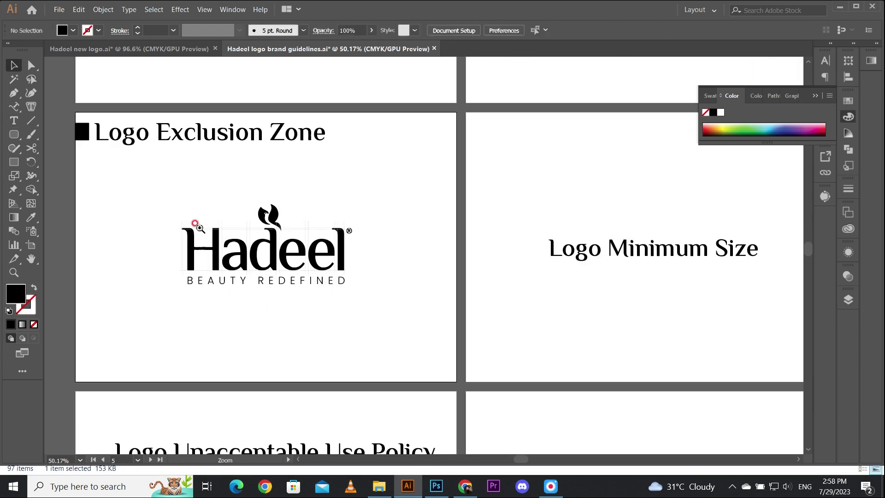
# Draw a rectangle over the logo on the Logo Exclusion Zone page, fit its sides to the logo's edges and send it to back
pyautogui.moveTo(196, 225); pyautogui.dragTo(255, 318)
pyautogui.press('m')
pyautogui.moveTo(307, 192); pyautogui.dragTo(175, 310)
pyautogui.press('v')
pyautogui.moveTo(173, 252); pyautogui.dragTo(172, 251)
pyautogui.moveTo(306, 251); pyautogui.dragTo(425, 265)
pyautogui.hotkey('ctrl', 'shift', '[')
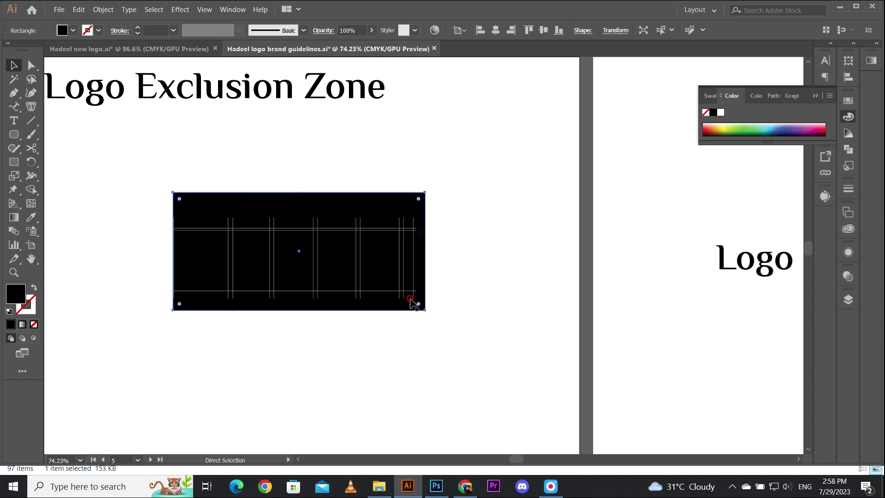
# Isolate the logo group, select all its thin construction lines with the Magic Wand and delete them
pyautogui.click(359, 260)
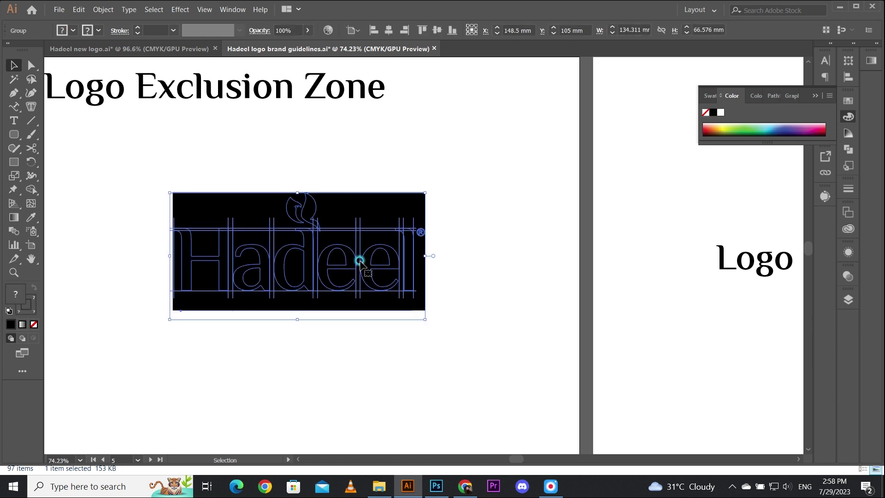
pyautogui.doubleClick(360, 261)
pyautogui.press('y')
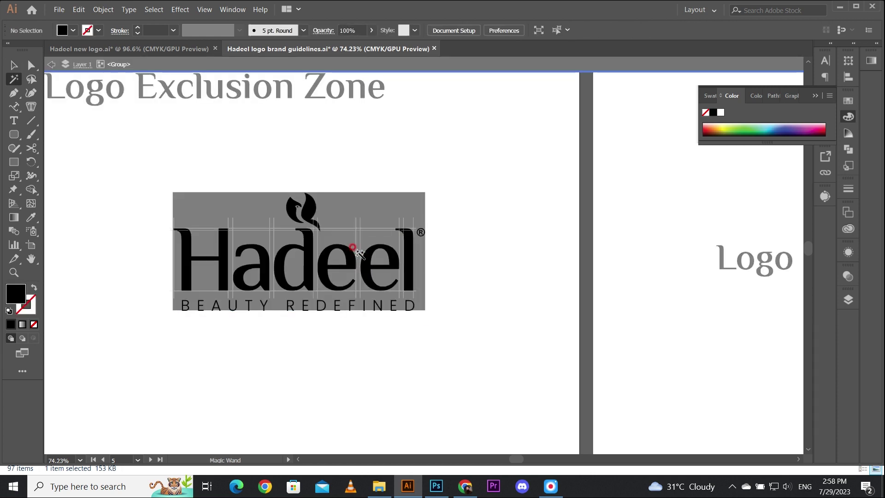
pyautogui.click(355, 228)
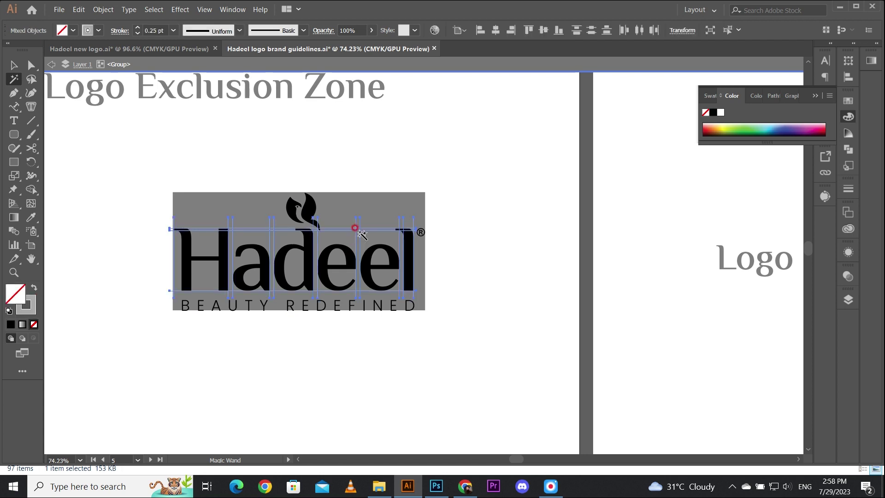
pyautogui.press('Delete')
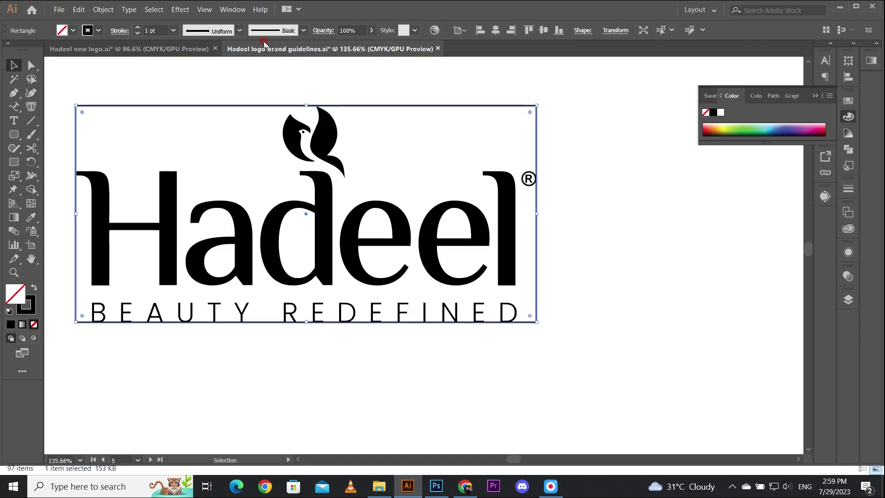
# Set the stroke weight of the rectangle framing the logo to 0.5 pt
pyautogui.click(173, 31)
pyautogui.click(190, 52)
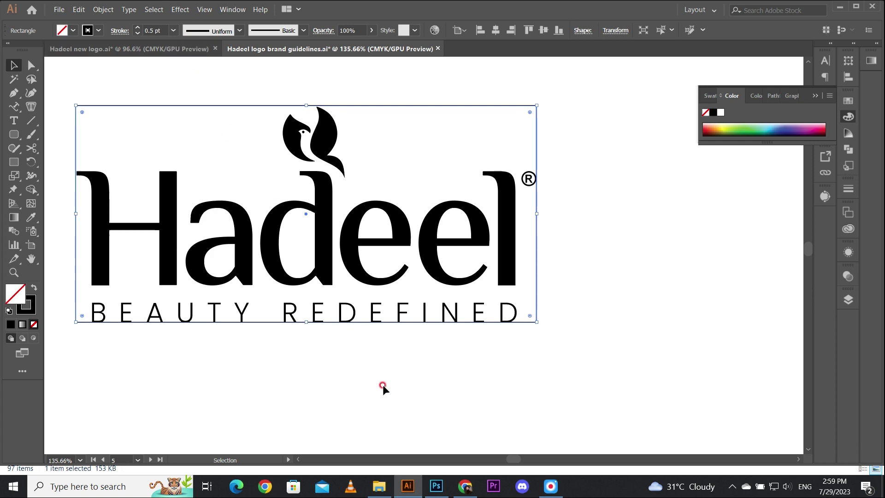
pyautogui.click(399, 359)
pyautogui.scroll(-2, 594, 275)
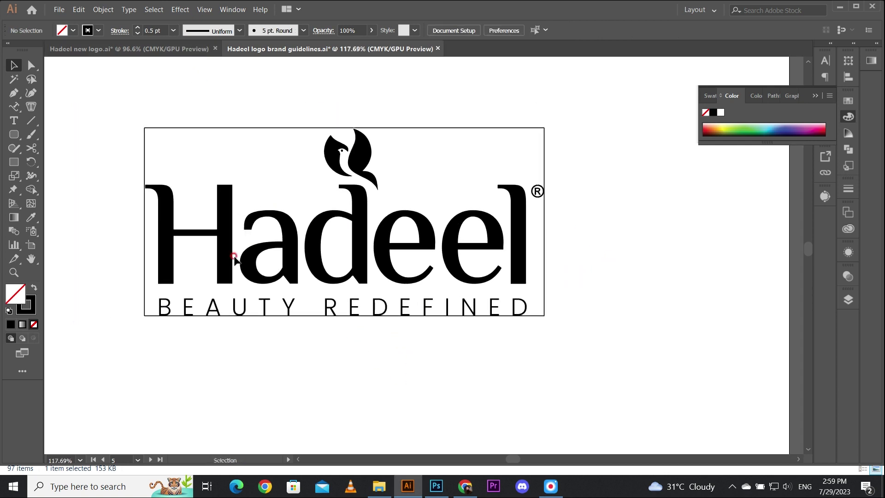
# Create a 5 mm square with the Rectangle tool just below the logo frame
pyautogui.press('m')
pyautogui.click(291, 339)
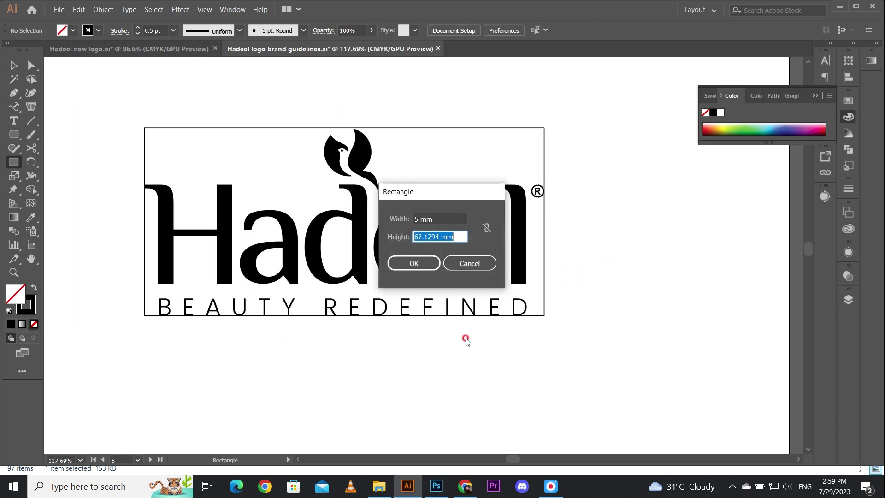
pyautogui.press('Return')
pyautogui.press('v')
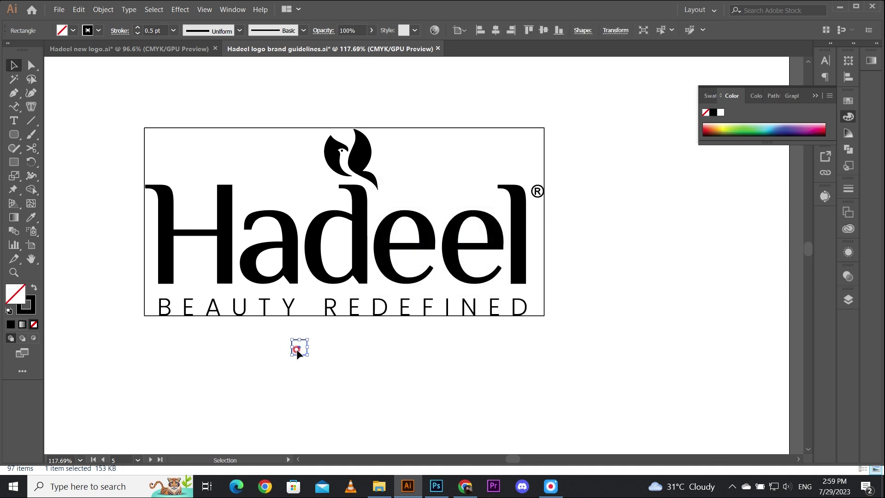
pyautogui.click(330, 363)
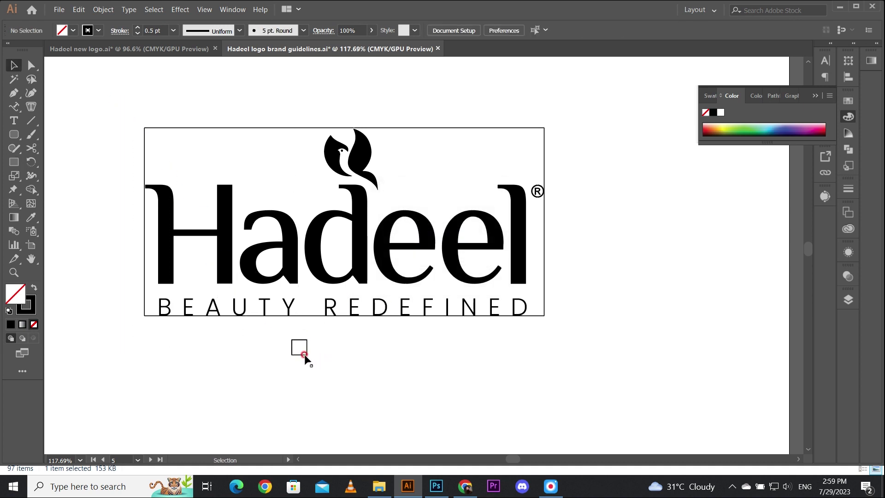
# Position the small square diagonally outside the logo frame so that it touches the frame's lower-left corner
pyautogui.moveTo(141, 330); pyautogui.dragTo(141, 330)
pyautogui.click(143, 332)
pyautogui.scroll(6, 124, 318)
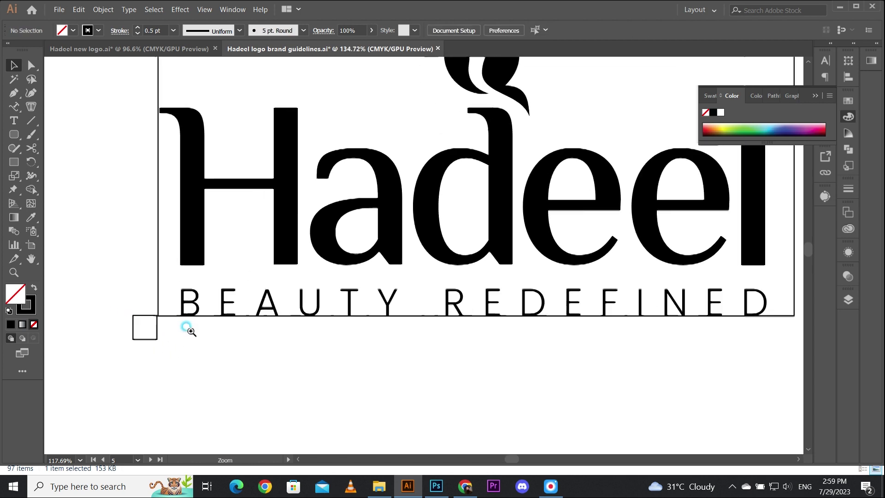
pyautogui.scroll(-6, 311, 331)
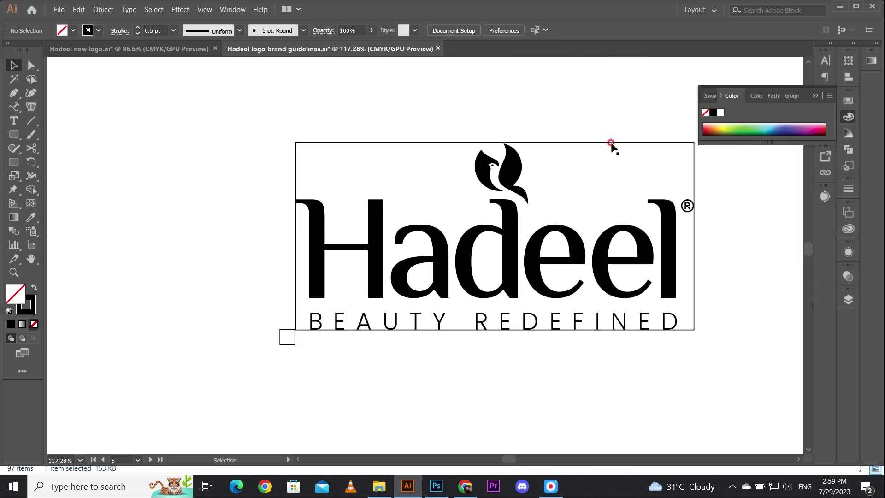
# Reshape a copy of the logo frame into a helper rectangle around the small square, extending outward from the lower-left corner
pyautogui.click(610, 141)
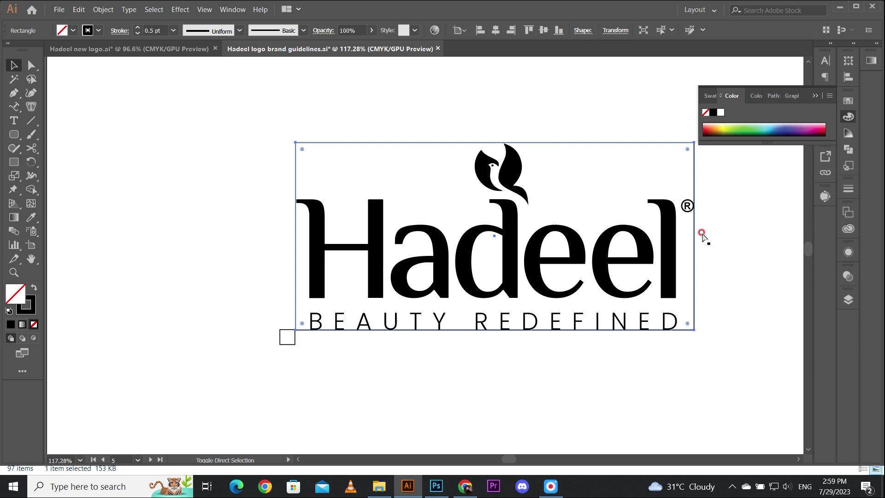
pyautogui.moveTo(694, 236); pyautogui.dragTo(150, 236)
pyautogui.moveTo(224, 144); pyautogui.dragTo(230, 383)
pyautogui.moveTo(305, 339); pyautogui.dragTo(250, 358)
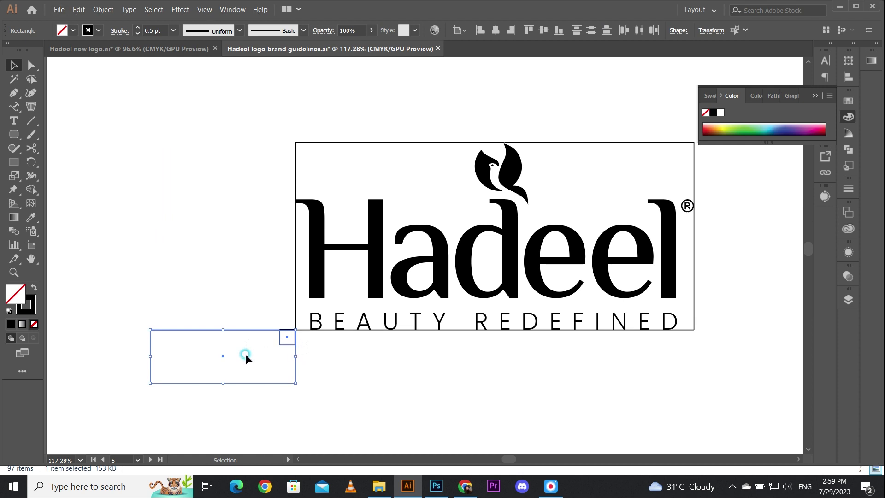
# Copy the helper rectangle and square above the frame's upper-left corner and align the square to the rectangle's bottom edge
pyautogui.moveTo(283, 381); pyautogui.dragTo(270, 143)
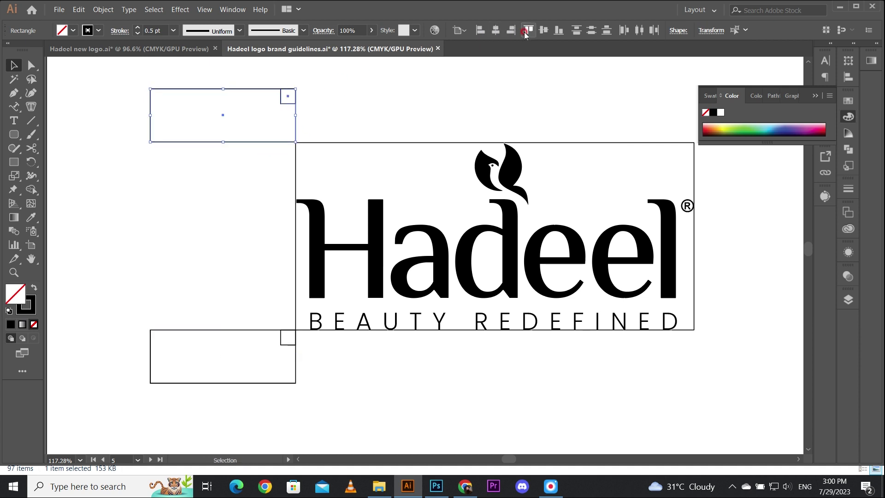
pyautogui.click(234, 141)
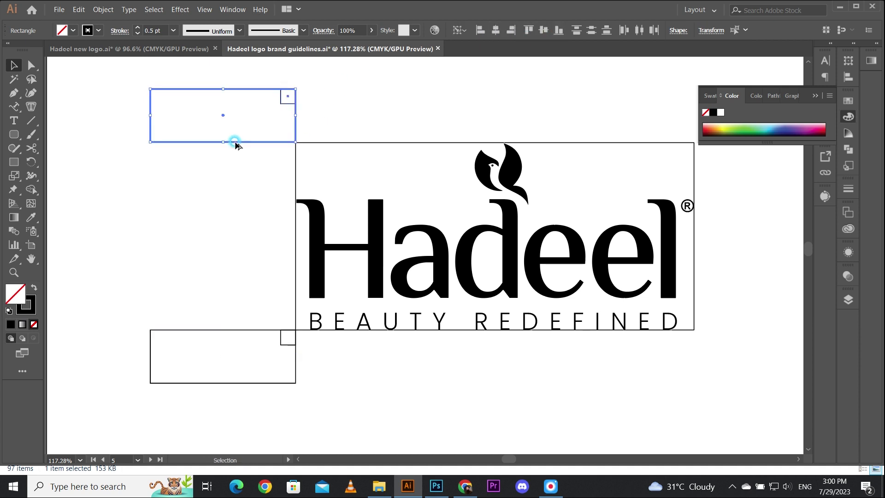
pyautogui.click(416, 107)
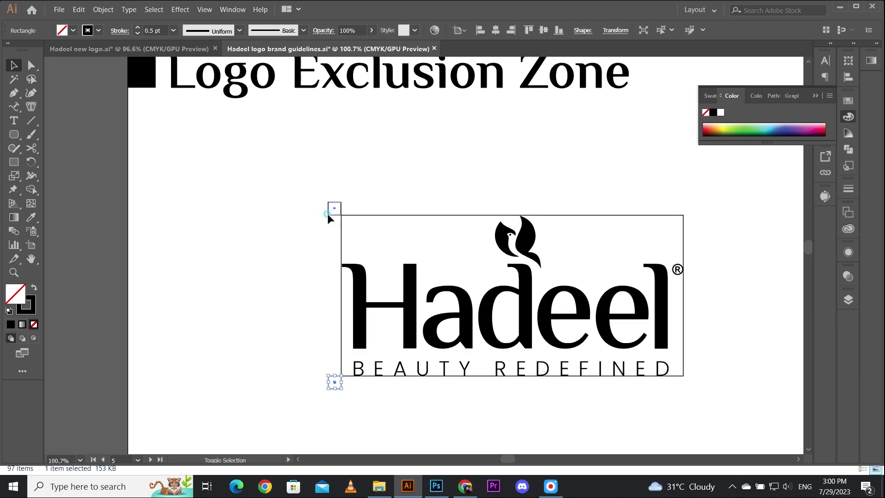
# Copy both left corner squares horizontally to the frame's upper-right and lower-right outer corners
pyautogui.keyDown('shift'); pyautogui.click(331, 212); pyautogui.keyUp('shift')
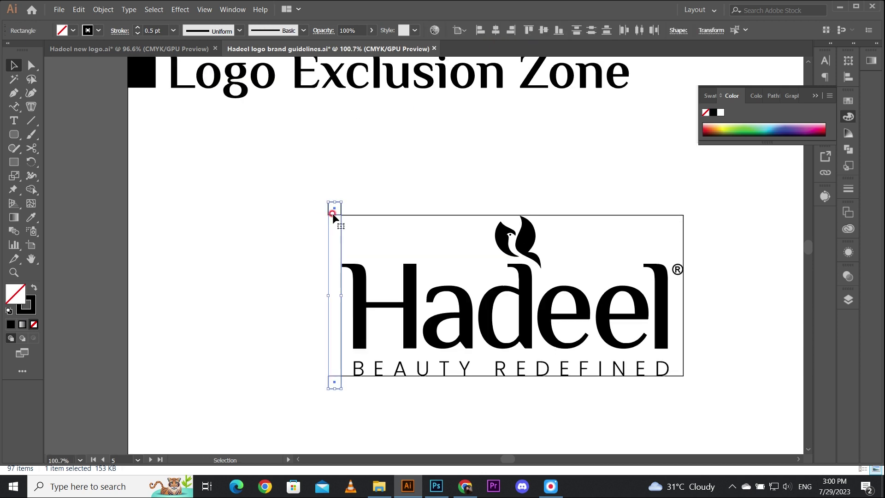
pyautogui.moveTo(331, 212); pyautogui.dragTo(687, 216)
pyautogui.moveTo(740, 288); pyautogui.dragTo(504, 228)
pyautogui.click(543, 250)
pyautogui.click(455, 182)
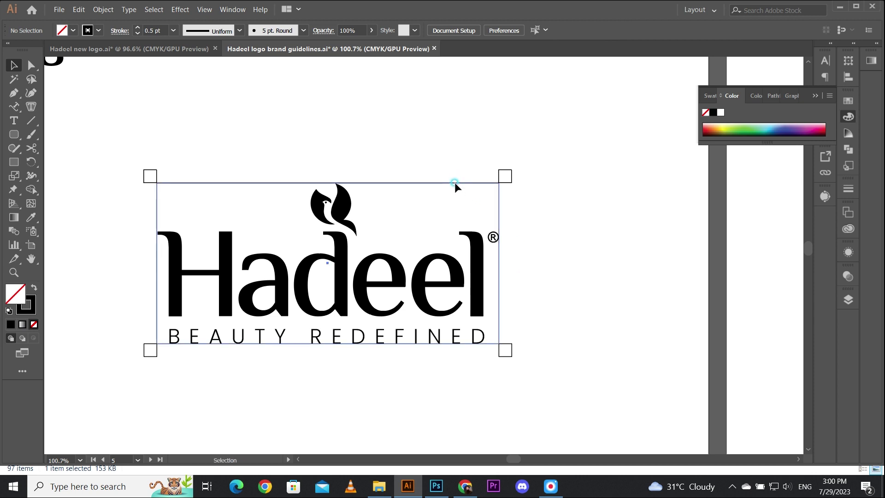
# Duplicate the logo frame in place and enlarge the copy to the outer edges of the four corner squares
pyautogui.hotkey('ctrl', 'c')
pyautogui.hotkey('ctrl', 'f')
pyautogui.moveTo(329, 343); pyautogui.dragTo(329, 344)
pyautogui.moveTo(329, 344); pyautogui.dragTo(329, 357)
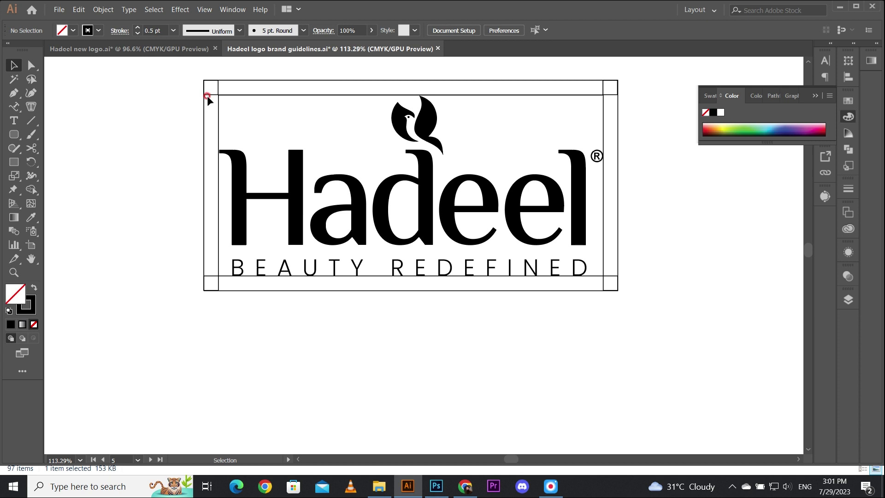
pyautogui.moveTo(210, 118); pyautogui.dragTo(158, 218)
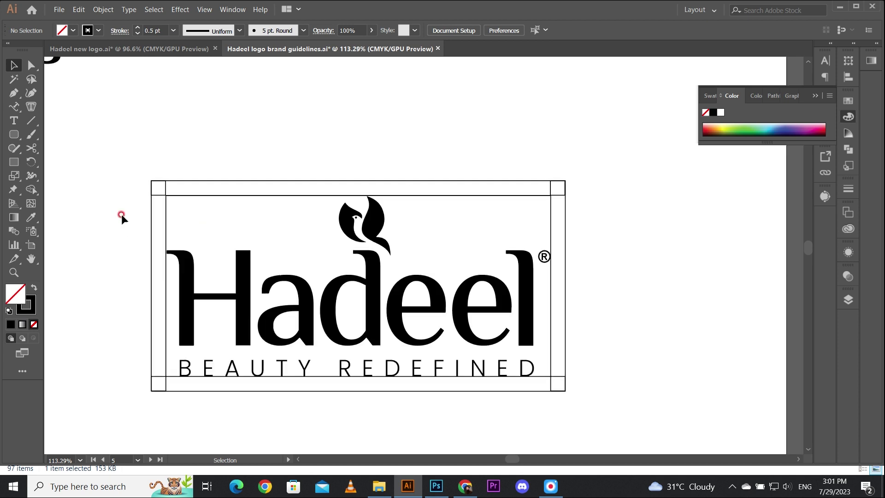
# Label all four bands of the exclusion zone 5mm, rotating the side labels, and centre the grouped diagram on the artboard
pyautogui.press('t')
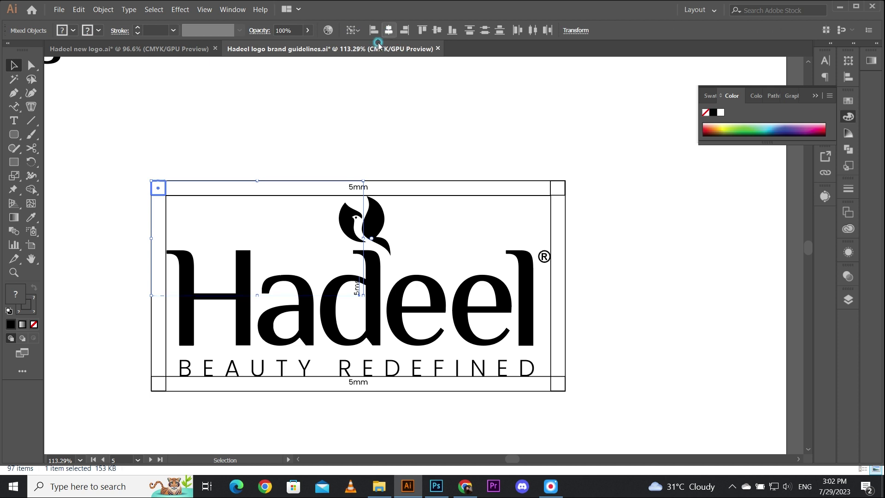
pyautogui.click(155, 297)
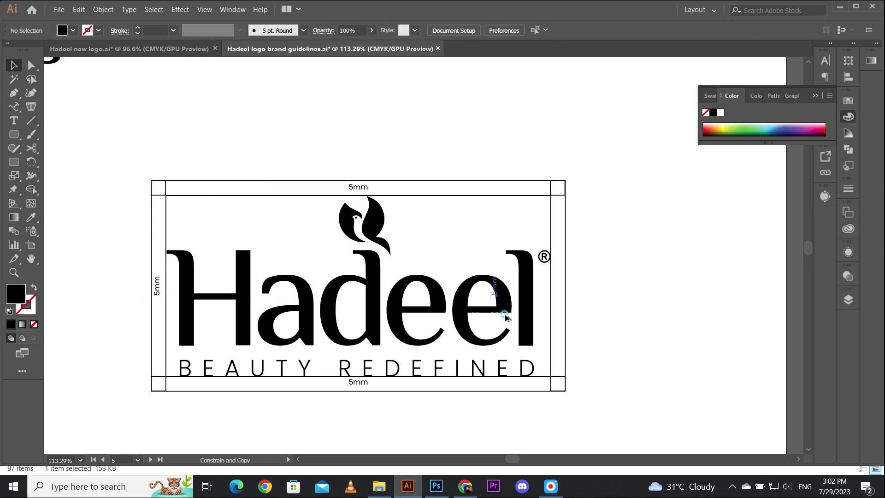
pyautogui.click(602, 306)
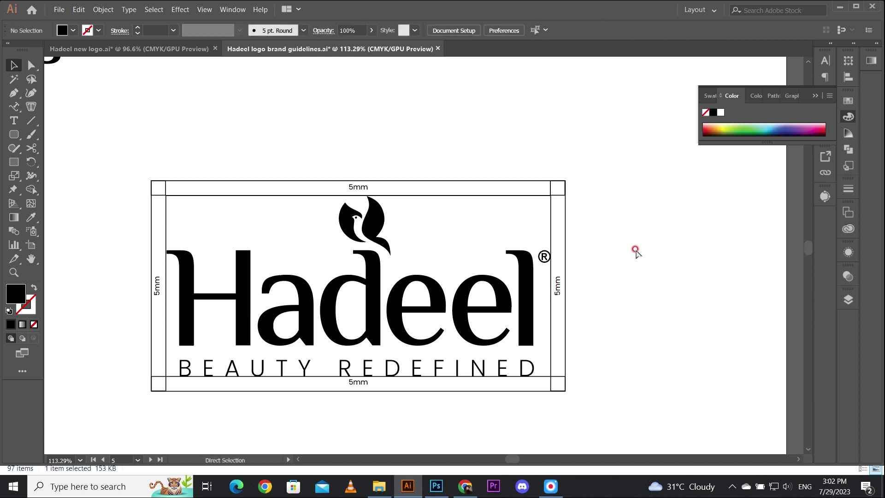
pyautogui.scroll(-3, 636, 251)
pyautogui.moveTo(298, 372); pyautogui.dragTo(320, 367)
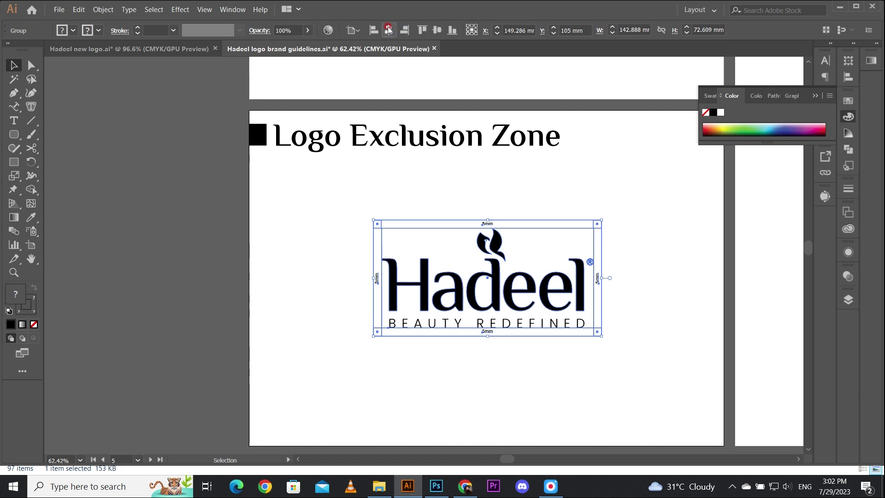
# Place a logo copy about 84 mm wide under the Logo Minimum Size heading and stack three progressively smaller copies below it
pyautogui.moveTo(280, 178); pyautogui.dragTo(372, 185)
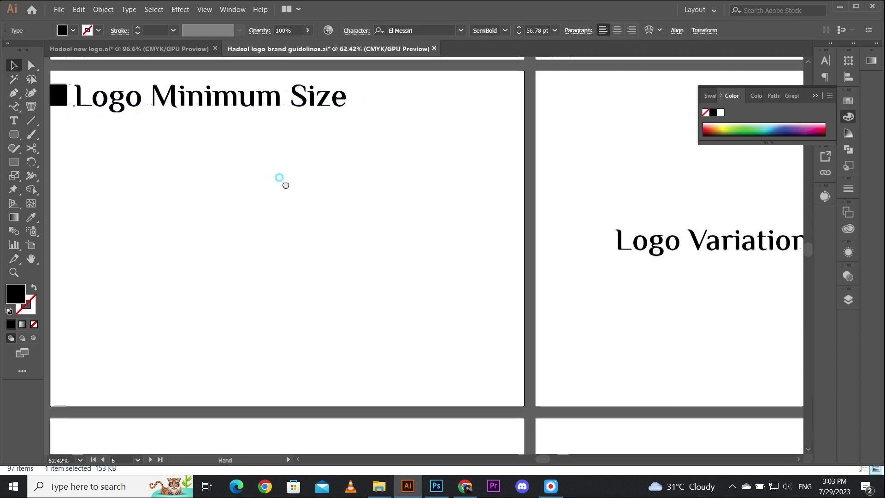
pyautogui.scroll(5, 391, 192)
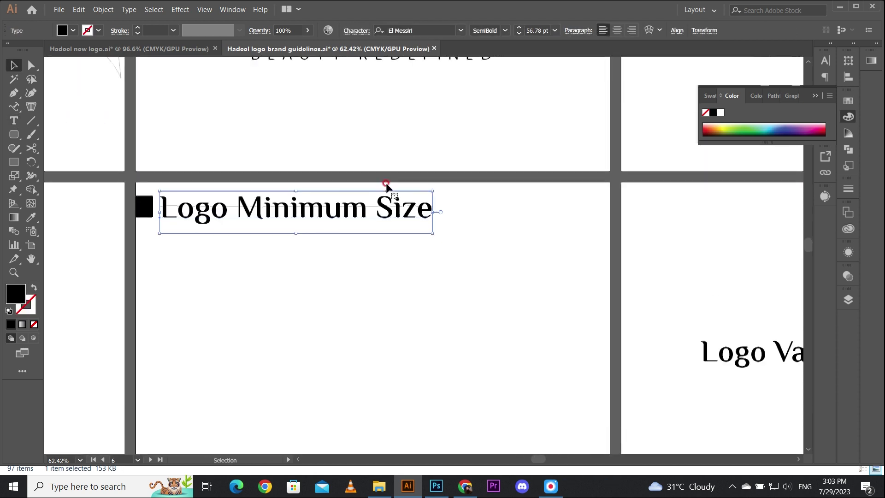
pyautogui.click(396, 119)
pyautogui.scroll(-2, 397, 119)
pyautogui.moveTo(404, 77); pyautogui.dragTo(319, 397)
pyautogui.moveTo(319, 397); pyautogui.dragTo(336, 225)
pyautogui.moveTo(434, 240); pyautogui.dragTo(312, 207)
pyautogui.moveTo(285, 165); pyautogui.dragTo(296, 165)
pyautogui.moveTo(323, 110); pyautogui.dragTo(320, 111)
pyautogui.moveTo(310, 141); pyautogui.dragTo(311, 221)
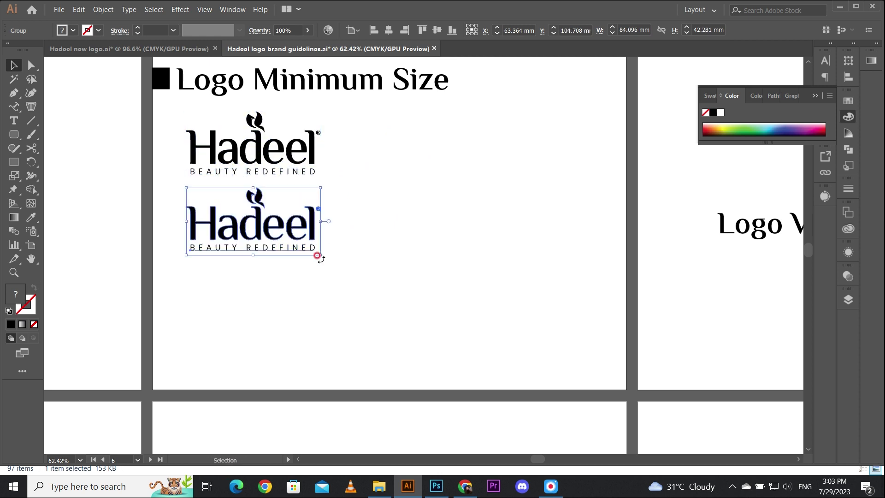
pyautogui.moveTo(318, 254); pyautogui.dragTo(271, 358)
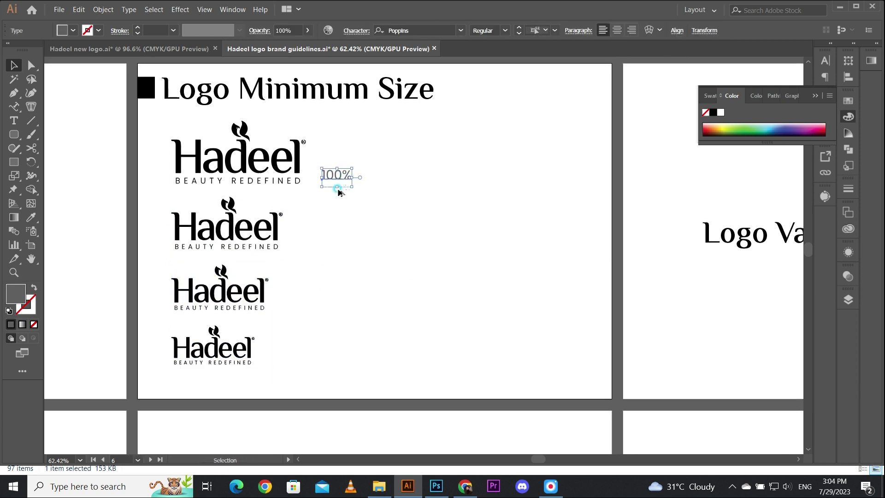
# Copy the 100% label beside the three smaller logos and change the copies to 60%, 40% and 20%
pyautogui.moveTo(337, 179); pyautogui.dragTo(336, 298)
pyautogui.press('t')
pyautogui.press('Escape')
pyautogui.press('t')
pyautogui.moveTo(330, 297); pyautogui.dragTo(331, 358)
pyautogui.write('4')
pyautogui.press('Escape')
pyautogui.press('t')
pyautogui.moveTo(330, 355); pyautogui.dragTo(303, 358)
pyautogui.write('2')
pyautogui.press('Escape')
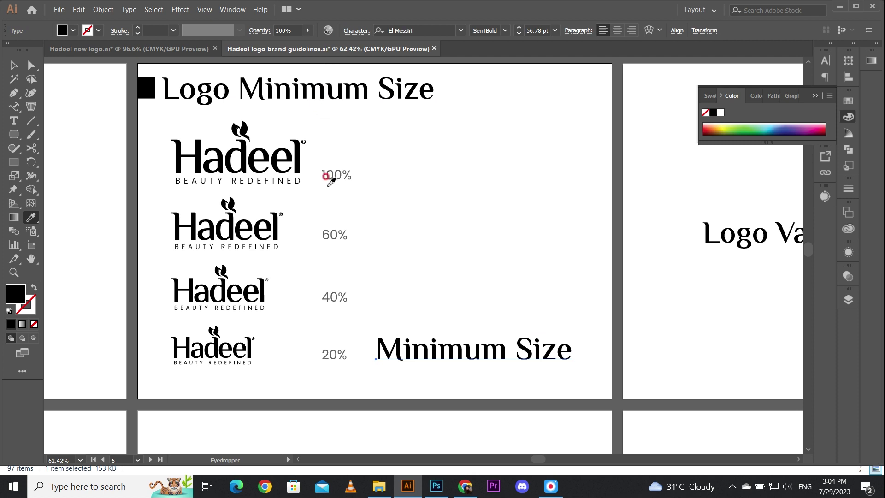
# Match the Minimum Size text beside the 20% label to the percentage labels' style and make it read Minimum Size 50 px
pyautogui.click(338, 175)
pyautogui.press('v')
pyautogui.press('t')
pyautogui.click(464, 357)
pyautogui.write('Size 50')
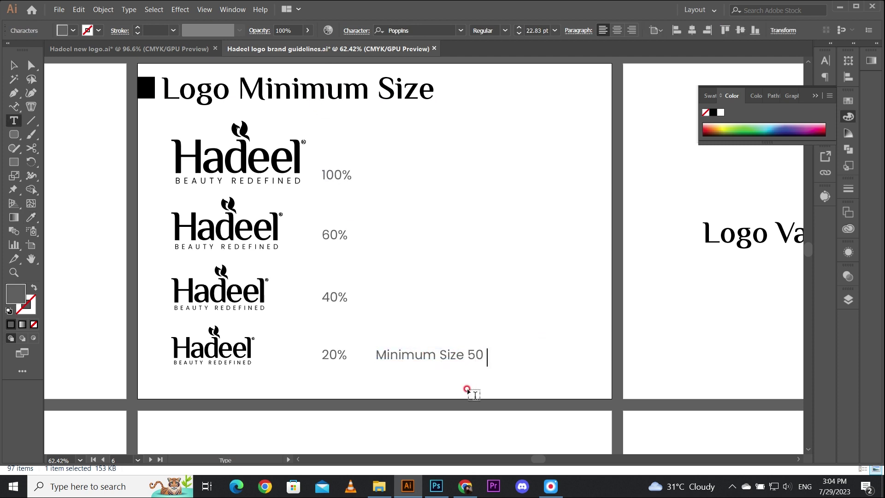
pyautogui.write(' px')
pyautogui.press('Escape')
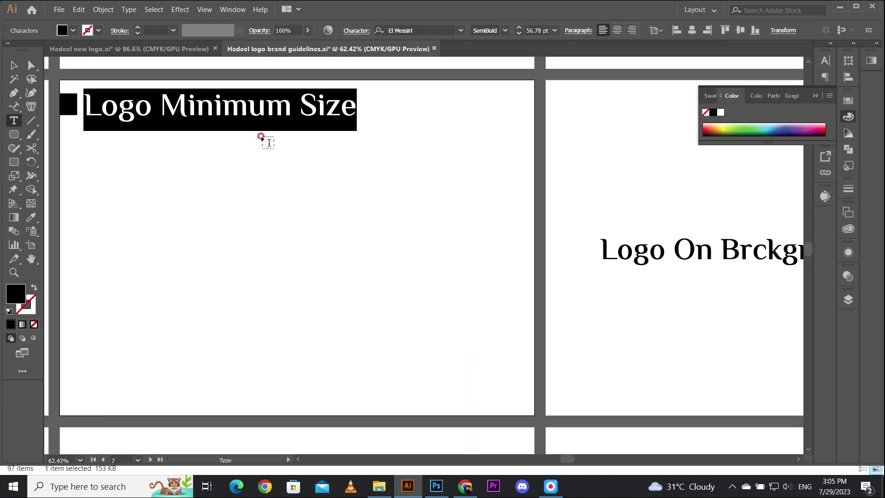
# Replace the copied Logo Minimum Size heading on the following artboard with Logo Variations
pyautogui.hotkey('ctrl', 'v')
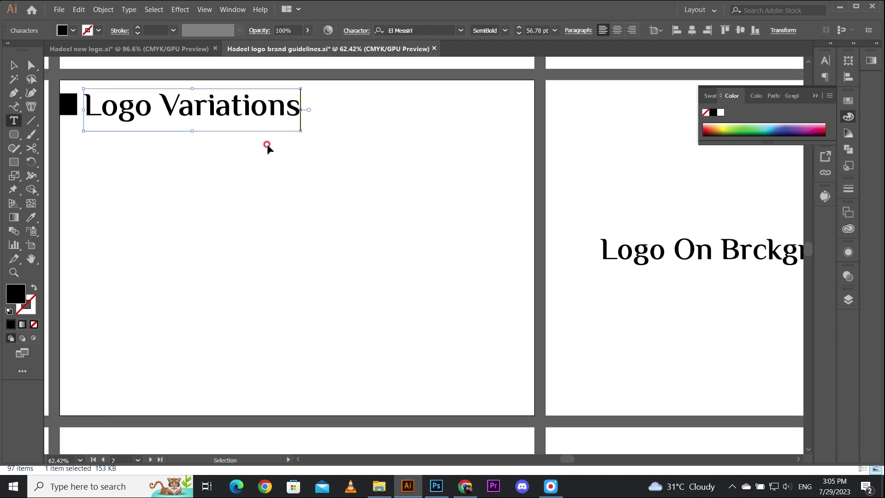
pyautogui.press('Escape')
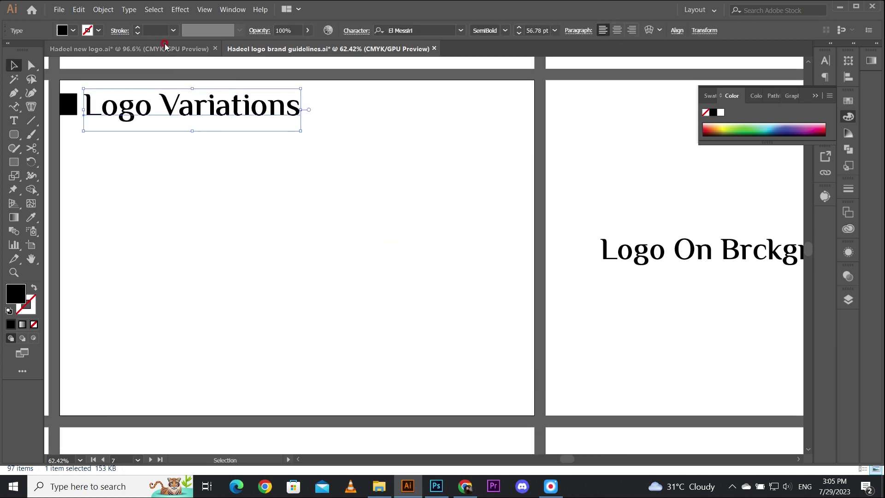
# Copy the black logo from the Hadeel new logo document and place it beneath the Logo Variations heading
pyautogui.click(139, 48)
pyautogui.click(547, 267)
pyautogui.moveTo(142, 279); pyautogui.dragTo(523, 275)
pyautogui.moveTo(335, 283); pyautogui.dragTo(608, 255)
pyautogui.click(189, 240)
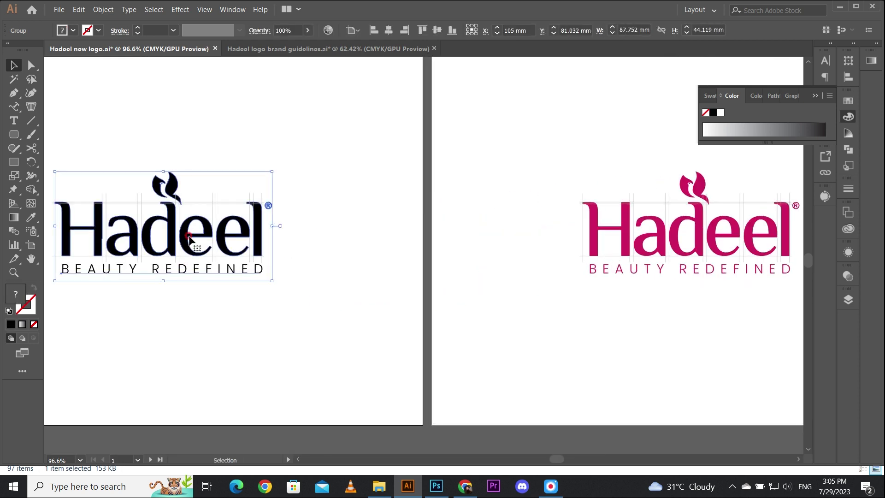
pyautogui.click(331, 49)
pyautogui.click(245, 184)
pyautogui.press('a')
pyautogui.hotkey('ctrl', 'v')
pyautogui.press('v')
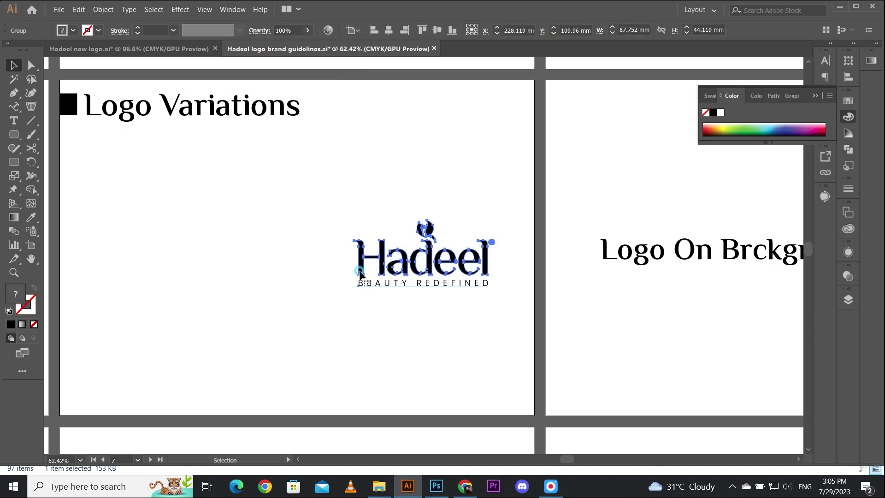
pyautogui.moveTo(386, 248); pyautogui.dragTo(220, 183)
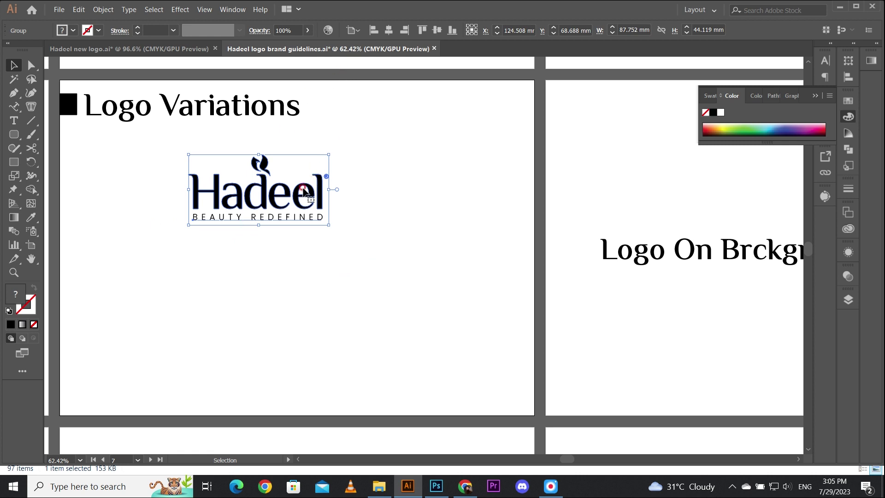
pyautogui.moveTo(270, 194); pyautogui.dragTo(271, 196)
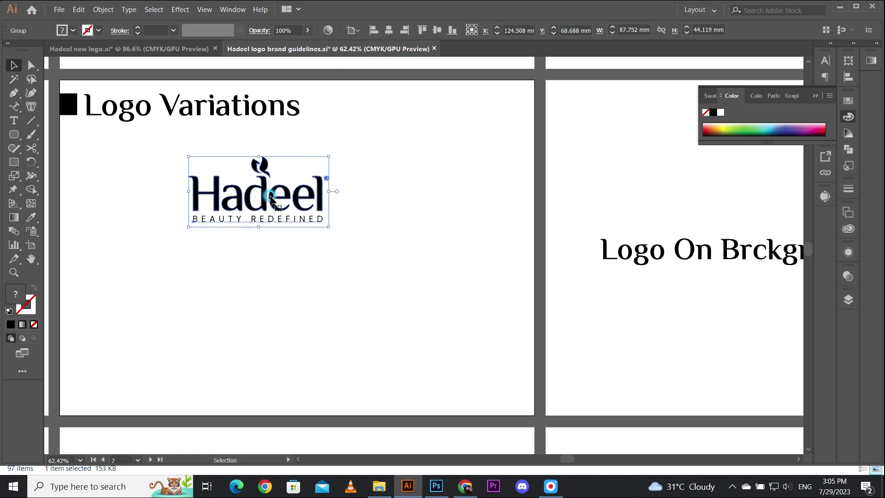
# Duplicate the logo below itself and arrange the pair, enlarged to about 100 mm wide, horizontally centred beneath the heading
pyautogui.moveTo(271, 199); pyautogui.dragTo(271, 297)
pyautogui.moveTo(151, 177); pyautogui.dragTo(377, 345)
pyautogui.click(421, 31)
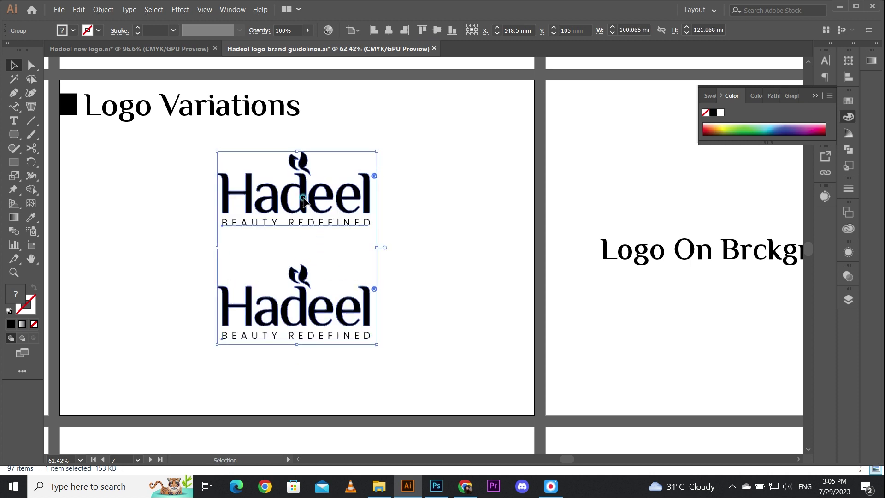
pyautogui.moveTo(304, 202); pyautogui.dragTo(304, 219)
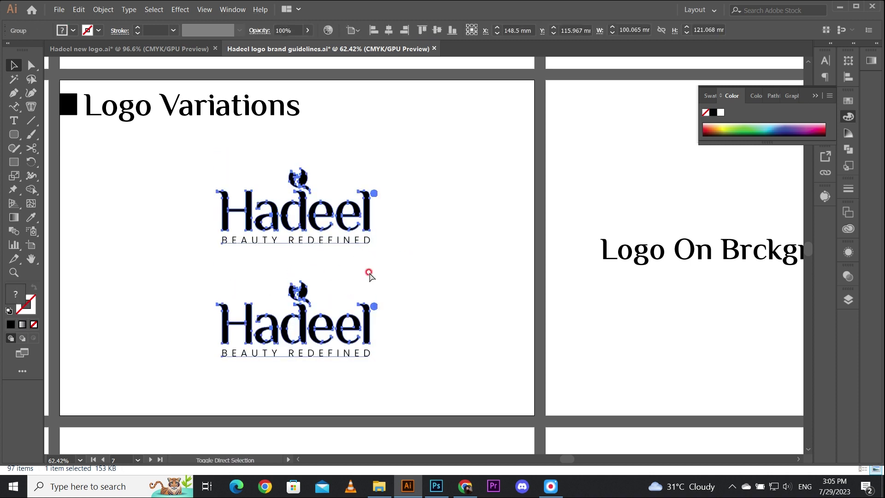
pyautogui.click(413, 286)
# Recolour the lower logo magenta by sampling a temporary copy of the magenta logo from the Hadeel new logo document
pyautogui.click(130, 48)
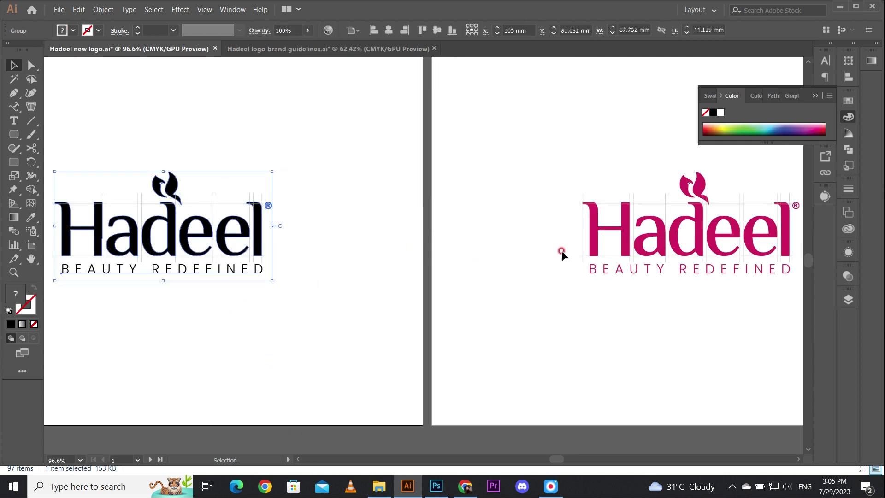
pyautogui.click(579, 250)
pyautogui.hotkey('ctrl', 'c')
pyautogui.click(295, 48)
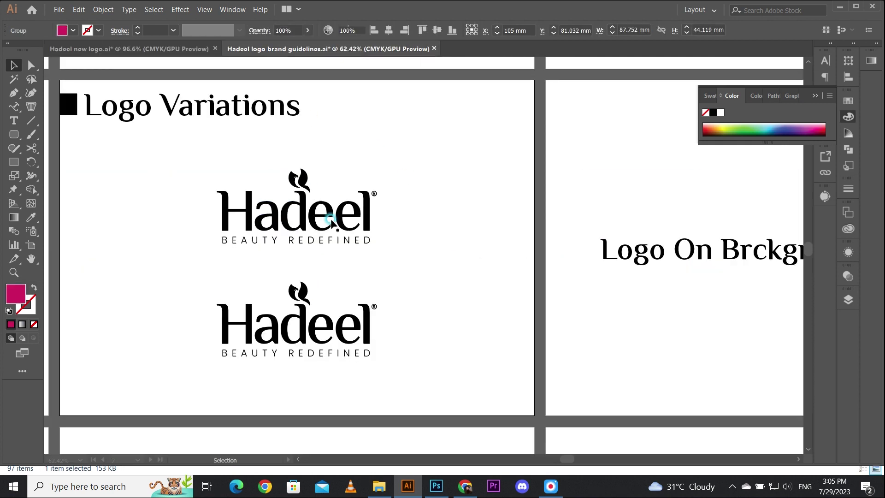
pyautogui.hotkey('ctrl', 'v')
pyautogui.click(230, 343)
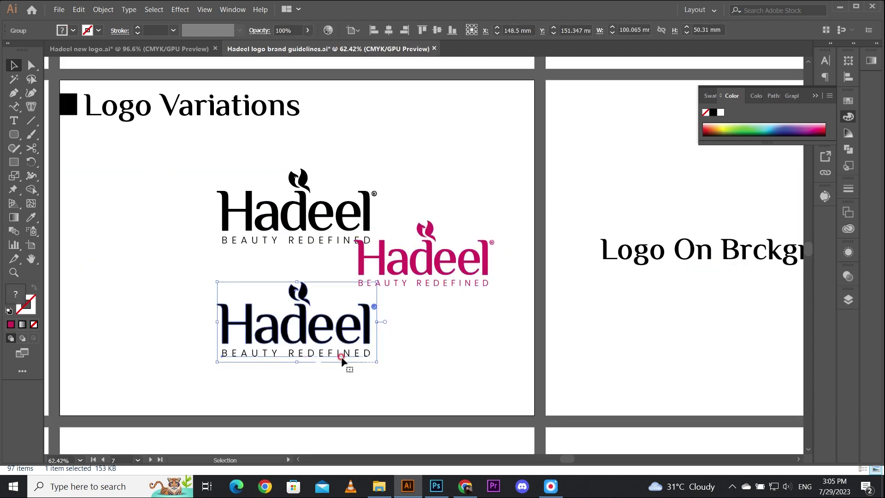
pyautogui.press('i')
pyautogui.click(402, 253)
pyautogui.press('Delete')
# Copy the Logo Variations heading and its black square onto the artboard holding the Logo On Brckgrounds text
pyautogui.moveTo(427, 166); pyautogui.dragTo(277, 342)
pyautogui.moveTo(666, 310); pyautogui.dragTo(719, 413)
pyautogui.moveTo(375, 197); pyautogui.dragTo(119, 226)
pyautogui.moveTo(634, 206); pyautogui.dragTo(267, 190)
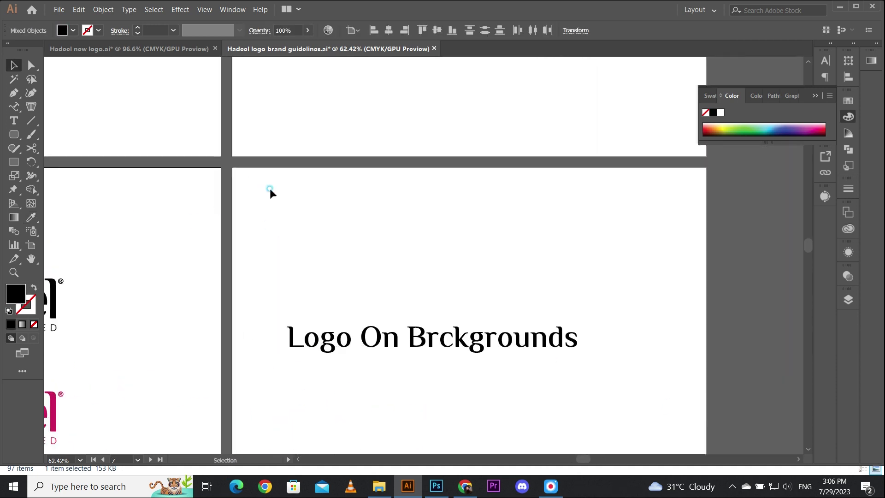
pyautogui.click(318, 245)
pyautogui.hotkey('ctrl', 'shift', 'v')
pyautogui.click(319, 247)
# Replace the pasted heading's text with Logo On Brckgrounds, cut from the loose text in the middle of the artboard
pyautogui.click(361, 338)
pyautogui.press('i')
pyautogui.click(360, 194)
pyautogui.hotkey('ctrl', 'x')
pyautogui.press('t')
pyautogui.click(360, 194)
pyautogui.hotkey('ctrl', 'a')
pyautogui.hotkey('ctrl', 'v')
pyautogui.press('Escape')
pyautogui.moveTo(355, 311); pyautogui.dragTo(361, 254)
pyautogui.press('m')
pyautogui.moveTo(238, 188); pyautogui.dragTo(579, 244)
pyautogui.moveTo(705, 250); pyautogui.dragTo(708, 249)
pyautogui.press('v')
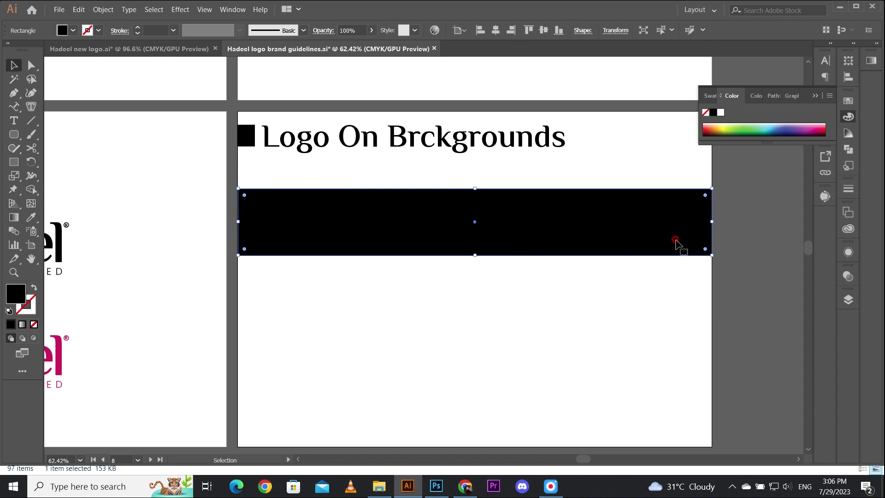
pyautogui.hotkey('ctrl', 'z')
pyautogui.press('m')
pyautogui.hotkey('ctrl', 'z')
pyautogui.hotkey('ctrl', 'shift', 'z')
pyautogui.press('Escape')
pyautogui.press('space')
pyautogui.moveTo(363, 290); pyautogui.dragTo(368, 233)
# Draw a black rectangle below the Logo On Brckgrounds heading and copy it into a two-by-two grid of adjoining rectangles
pyautogui.press('m')
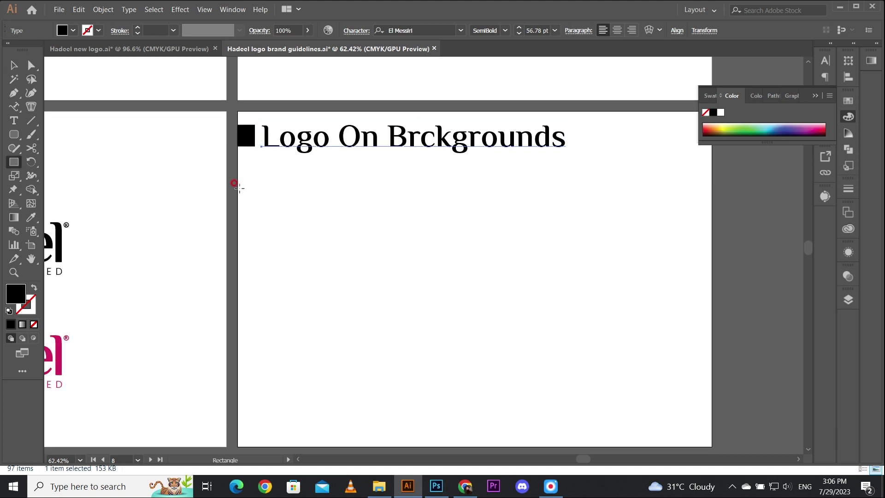
pyautogui.moveTo(238, 176); pyautogui.dragTo(339, 282)
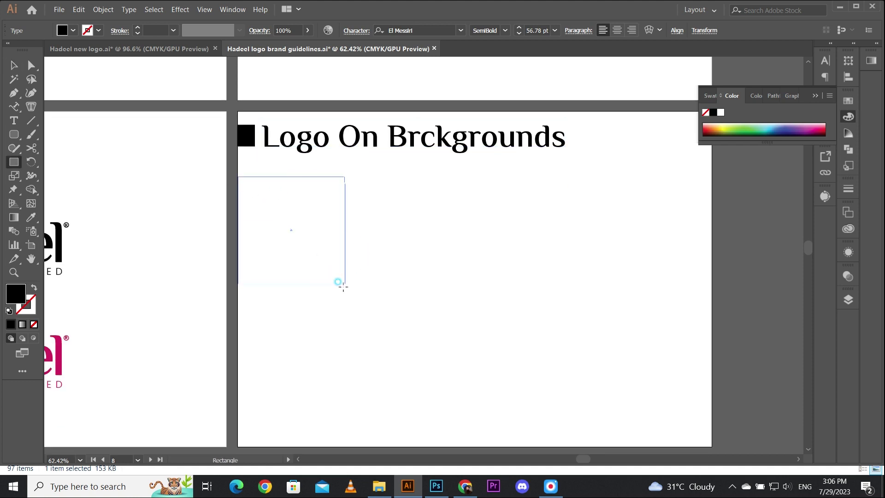
pyautogui.moveTo(479, 294); pyautogui.dragTo(480, 295)
pyautogui.press('v')
pyautogui.moveTo(288, 252); pyautogui.dragTo(315, 250)
pyautogui.moveTo(313, 250); pyautogui.dragTo(547, 254)
pyautogui.keyDown('shift'); pyautogui.click(495, 258); pyautogui.keyUp('shift')
pyautogui.moveTo(749, 235); pyautogui.dragTo(680, 235)
pyautogui.moveTo(507, 222); pyautogui.dragTo(517, 337)
pyautogui.click(178, 287)
pyautogui.moveTo(342, 301); pyautogui.dragTo(427, 278)
# Fill the grid's upper-right rectangle with the logo's magenta and the lower-left rectangle with a sampled dark grey
pyautogui.click(480, 248)
pyautogui.click(632, 236)
pyautogui.press('i')
pyautogui.click(129, 323)
pyautogui.press('v')
pyautogui.click(451, 352)
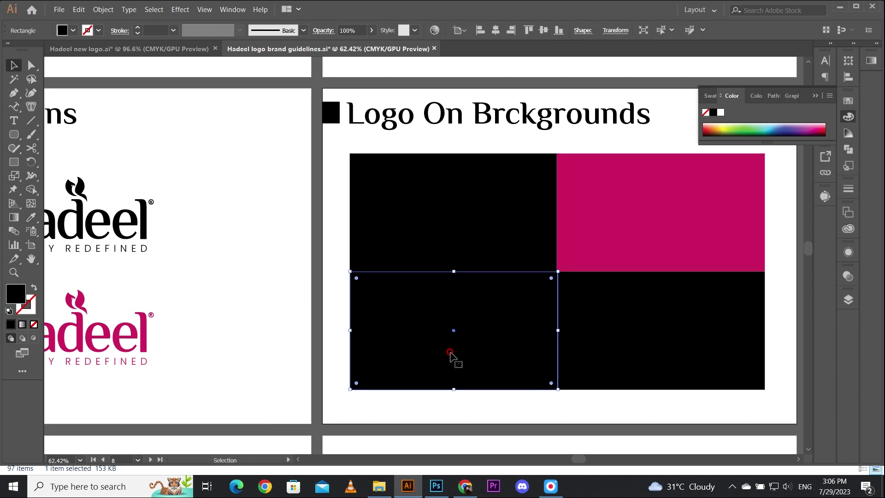
pyautogui.press('i')
pyautogui.click(313, 283)
pyautogui.press('v')
# Fill the grid's lower-right rectangle with the light grey e6e6e6
pyautogui.click(629, 329)
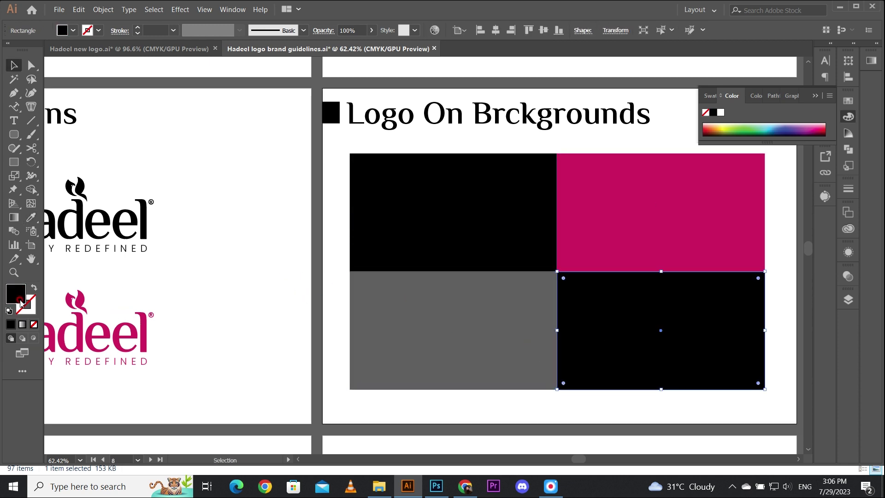
pyautogui.doubleClick(34, 302)
pyautogui.write('e6e6e6')
pyautogui.press('Return')
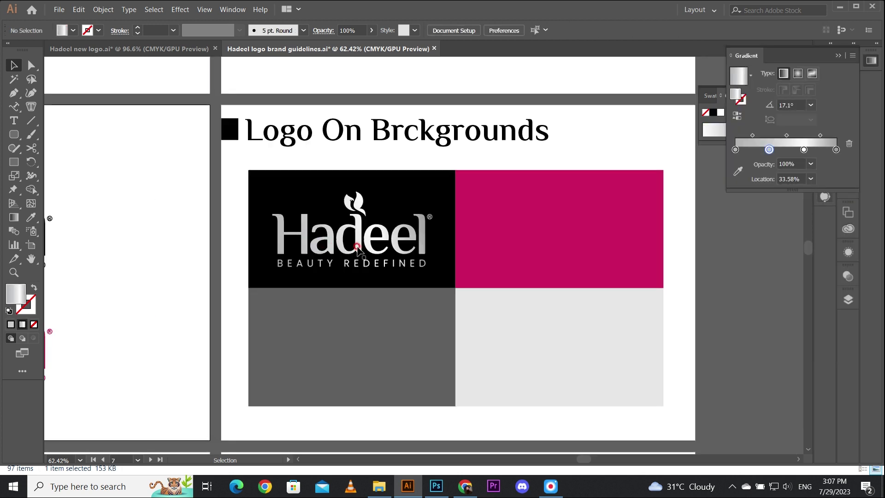
# Remove the second stop from the gradient of the logo on black and move the white stop to 53.18%
pyautogui.click(358, 249)
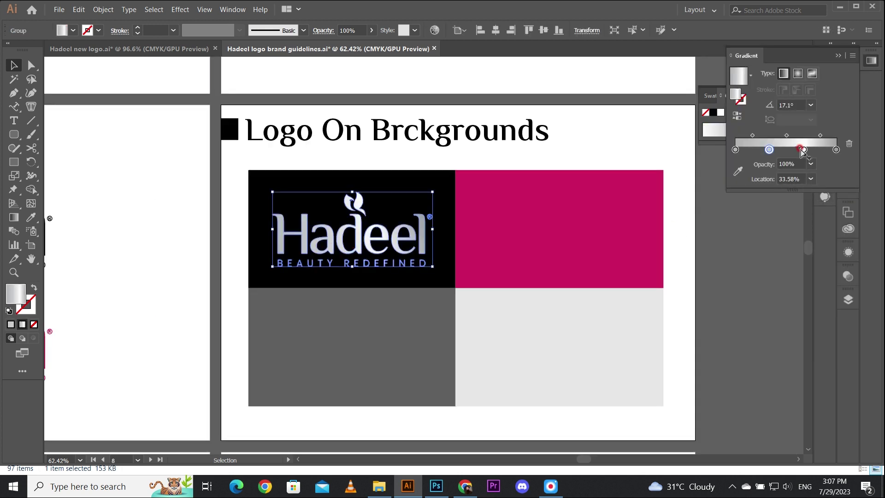
pyautogui.moveTo(769, 150); pyautogui.dragTo(779, 199)
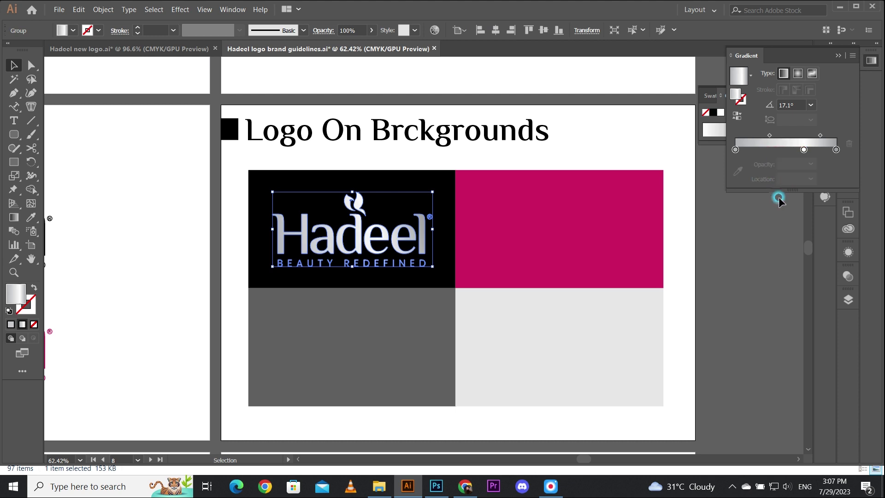
pyautogui.moveTo(803, 151); pyautogui.dragTo(789, 149)
pyautogui.click(118, 231)
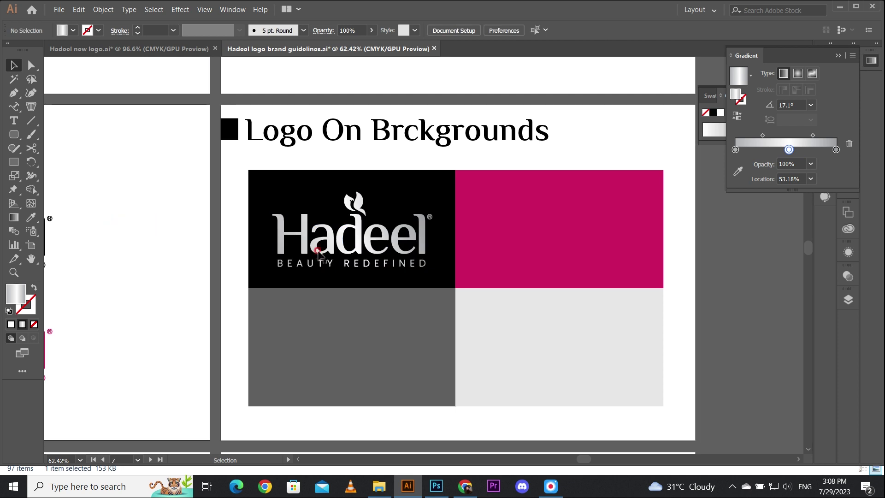
pyautogui.moveTo(306, 240); pyautogui.dragTo(351, 245)
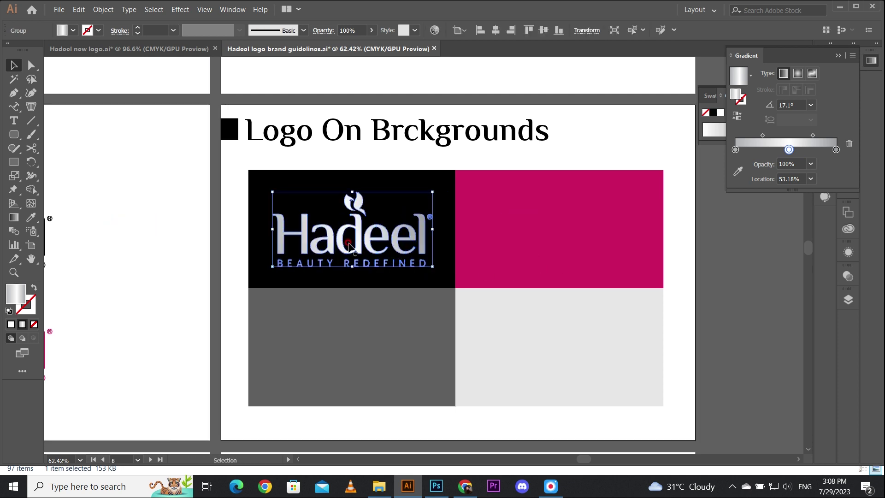
# Redirect the gradient of the logo on black to run vertically, at about 91.8°
pyautogui.press('g')
pyautogui.moveTo(354, 205)
pyautogui.mouseDown()
pyautogui.moveTo(355, 261)
pyautogui.moveTo(352, 200)
pyautogui.mouseUp()
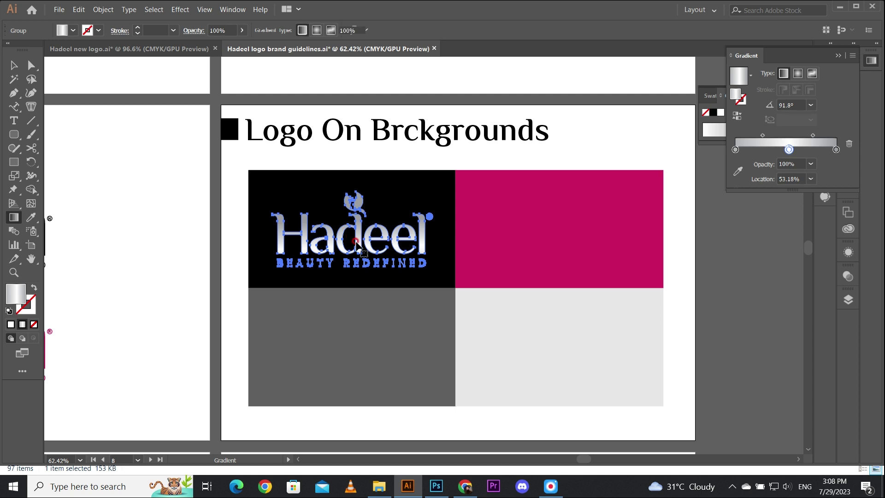
pyautogui.press('v')
# Copy the gradient logo onto the magenta rectangle and centre it there horizontally
pyautogui.moveTo(358, 242); pyautogui.dragTo(425, 245)
pyautogui.keyDown('shift'); pyautogui.click(536, 258); pyautogui.keyUp('shift')
pyautogui.keyDown('shift'); pyautogui.click(536, 259); pyautogui.keyUp('shift')
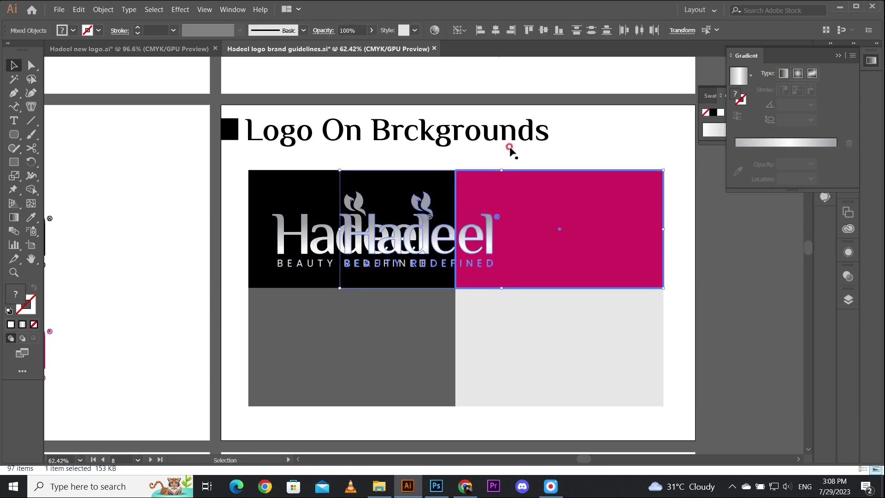
pyautogui.click(490, 30)
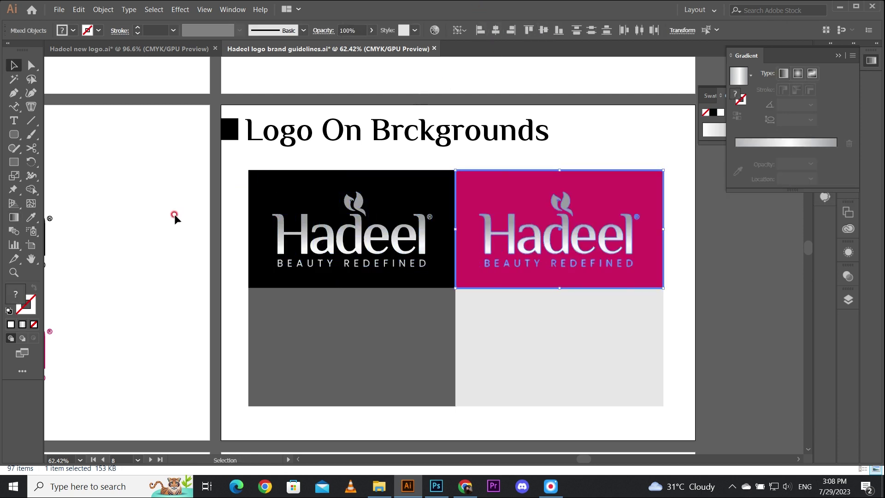
pyautogui.click(123, 222)
# Copy the gradient logo onto the dark grey rectangle and centre it horizontally and vertically within it
pyautogui.click(564, 236)
pyautogui.moveTo(564, 236); pyautogui.dragTo(196, 312)
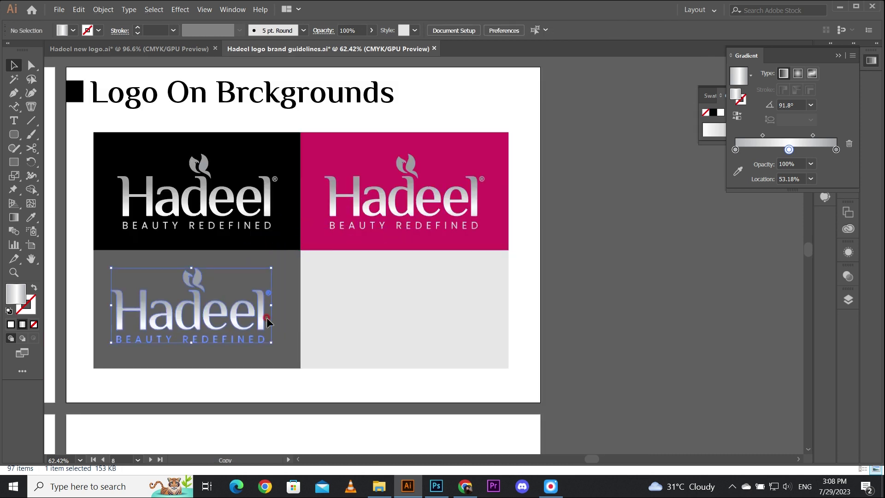
pyautogui.moveTo(268, 322); pyautogui.dragTo(270, 321)
pyautogui.keyDown('shift'); pyautogui.click(280, 316); pyautogui.keyUp('shift')
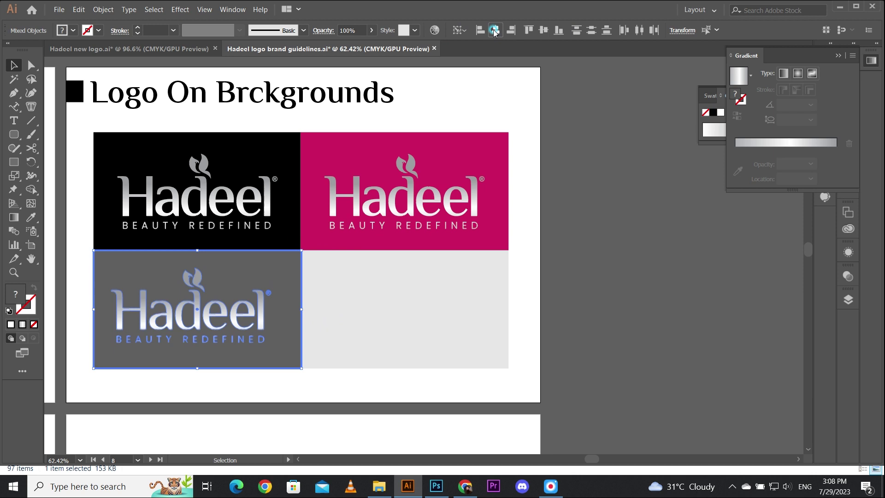
pyautogui.click(494, 30)
pyautogui.click(543, 30)
pyautogui.click(678, 241)
# Try to fill the logo on the dark grey rectangle with black sampled from the rectangle above
pyautogui.click(244, 317)
pyautogui.press('i')
pyautogui.click(287, 230)
pyautogui.press('v')
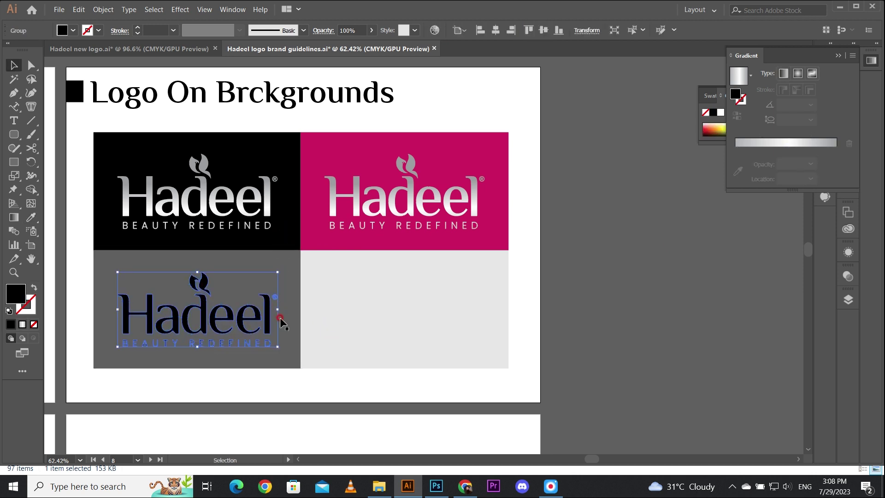
pyautogui.click(566, 325)
pyautogui.hotkey('ctrl', 'z')
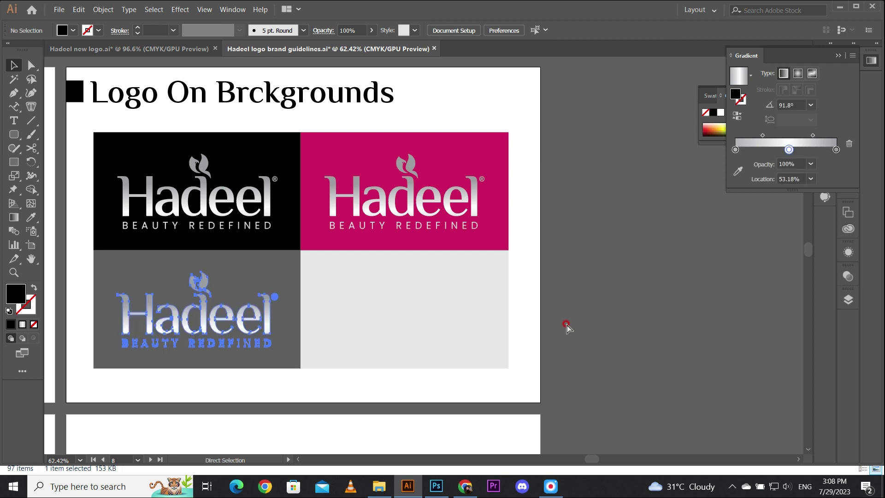
# Fill the logo on the dark grey rectangle with white sampled from the page background
pyautogui.press('i')
pyautogui.click(445, 373)
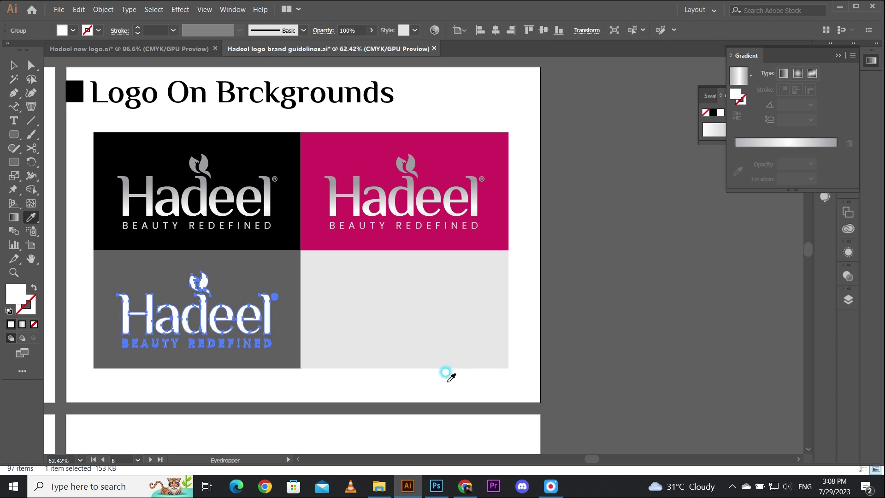
pyautogui.press('v')
pyautogui.click(567, 358)
# Copy the white logo onto the light grey rectangle and centre it there horizontally
pyautogui.moveTo(212, 319); pyautogui.dragTo(259, 320)
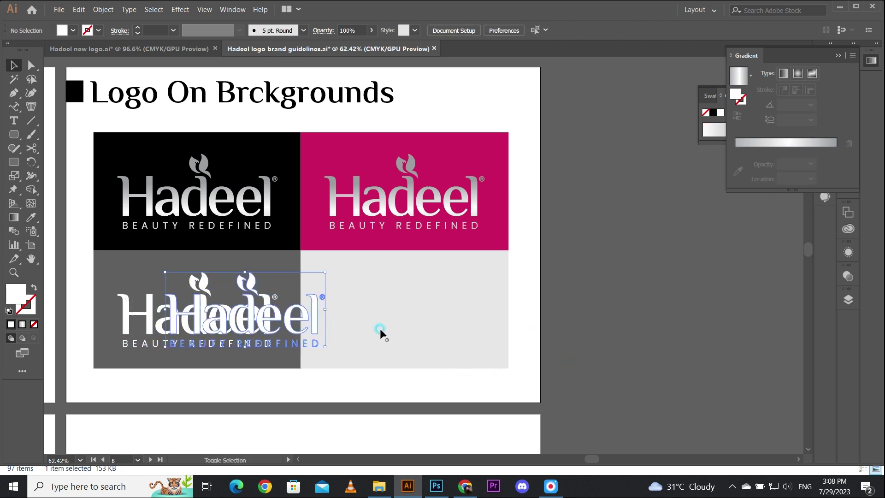
pyautogui.keyDown('shift'); pyautogui.click(383, 330); pyautogui.keyUp('shift')
pyautogui.click(385, 331)
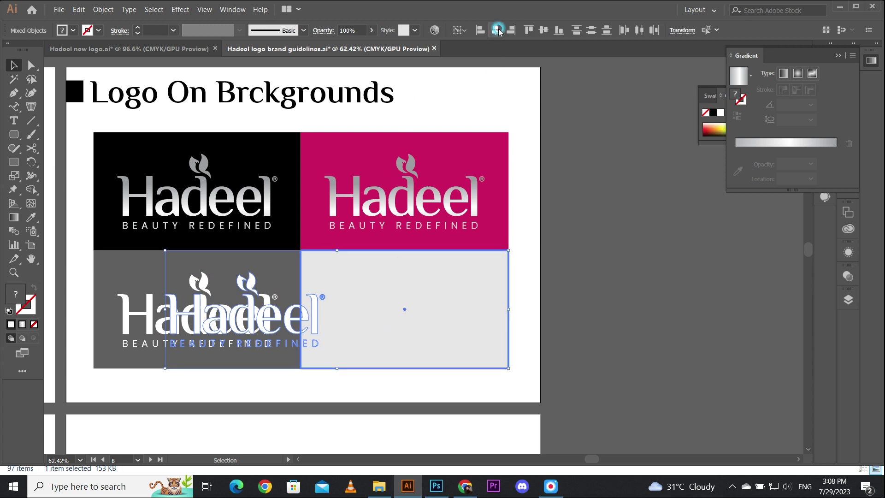
pyautogui.click(496, 30)
pyautogui.click(622, 216)
# Fill the logo on the light grey rectangle with black sampled from the black rectangle
pyautogui.click(410, 311)
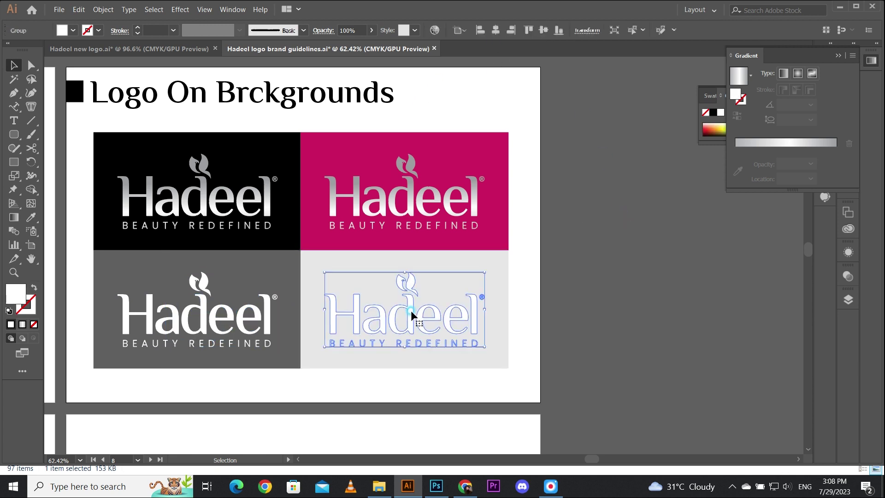
pyautogui.press('i')
pyautogui.click(297, 214)
pyautogui.press('v')
pyautogui.click(599, 318)
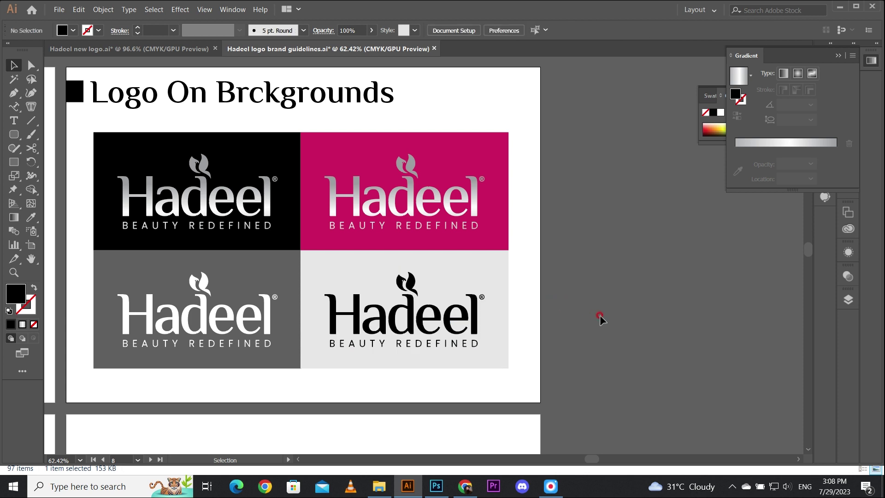
# Paste a scaled-down copy of the black Hadeel logo into the upper-left cell of the Logo Unacceptable Use Policy grid
pyautogui.scroll(-1, 575, 294)
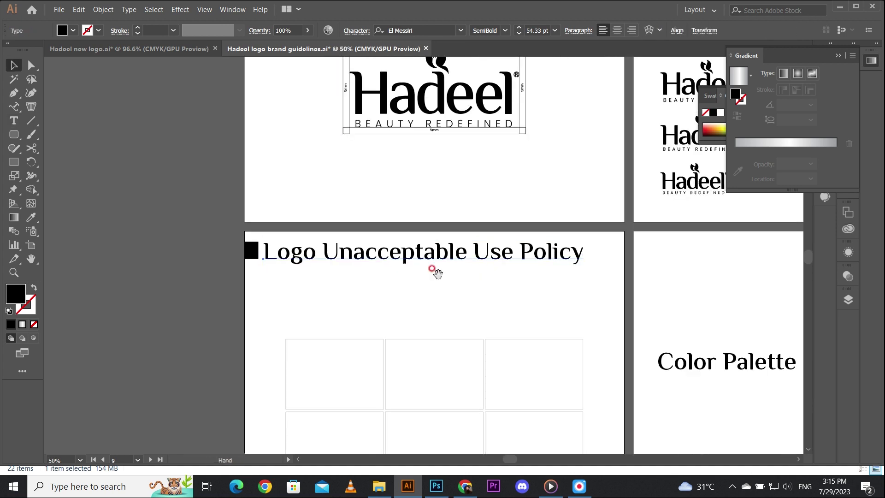
pyautogui.moveTo(432, 269); pyautogui.dragTo(280, 183)
pyautogui.click(530, 98)
pyautogui.hotkey('ctrl', 'c')
pyautogui.click(156, 344)
pyautogui.moveTo(152, 349); pyautogui.dragTo(191, 346)
pyautogui.hotkey('ctrl', 'v')
pyautogui.moveTo(425, 263); pyautogui.dragTo(196, 267)
pyautogui.moveTo(105, 176); pyautogui.dragTo(217, 263)
pyautogui.moveTo(192, 230); pyautogui.dragTo(215, 210)
# Resize the logo in the upper-left cell to about 55 mm wide and centre it horizontally and vertically in the cell
pyautogui.moveTo(115, 155); pyautogui.dragTo(557, 359)
pyautogui.scroll(3, 557, 358)
pyautogui.moveTo(466, 339); pyautogui.dragTo(464, 297)
pyautogui.click(206, 261)
pyautogui.click(217, 254)
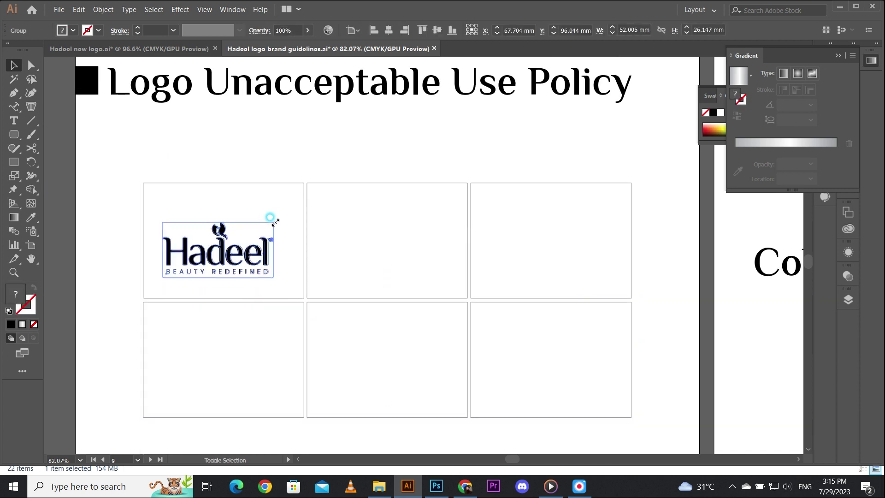
pyautogui.keyDown('shift'); pyautogui.click(244, 182); pyautogui.keyUp('shift')
pyautogui.click(388, 30)
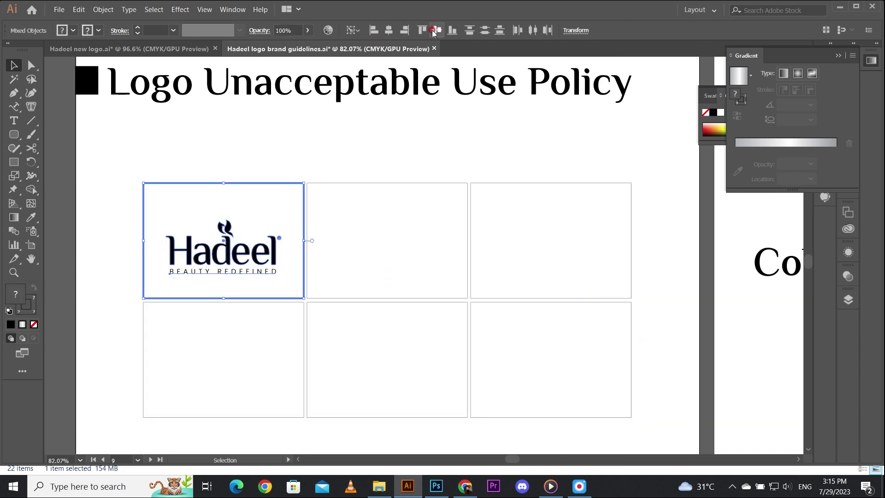
pyautogui.click(437, 31)
pyautogui.click(318, 144)
# Recolour only the leaf symbol of the upper-left cell's logo with a sampled dark grey
pyautogui.doubleClick(228, 220)
pyautogui.click(226, 219)
pyautogui.click(31, 218)
pyautogui.click(68, 213)
pyautogui.press('v')
pyautogui.doubleClick(99, 225)
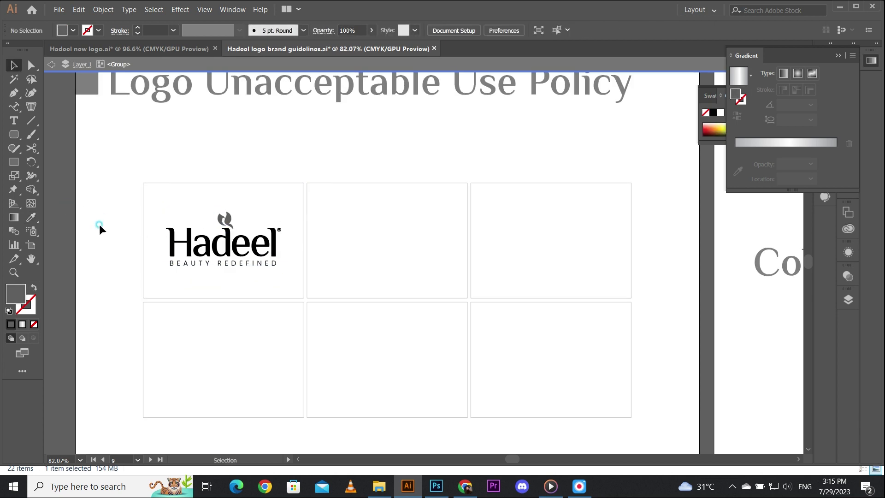
# Copy the grey-symbol logo into the upper-middle cell and centre it in that cell
pyautogui.moveTo(230, 246); pyautogui.dragTo(349, 248)
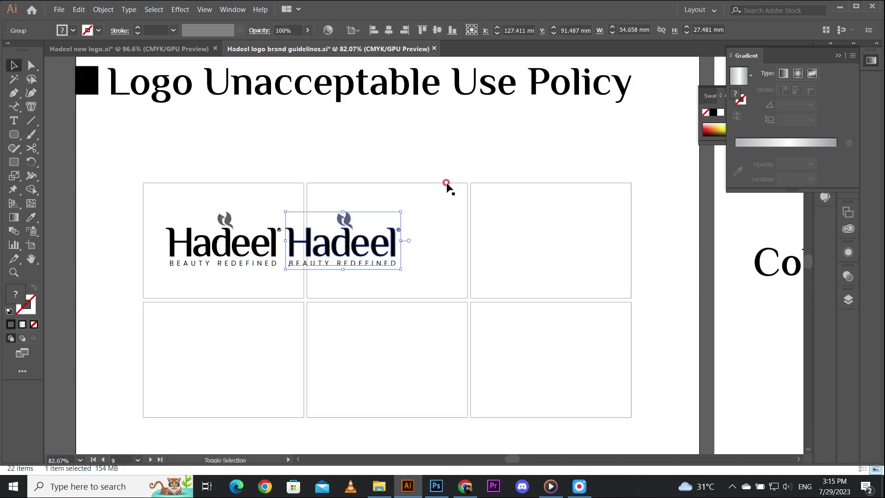
pyautogui.keyDown('shift'); pyautogui.click(446, 183); pyautogui.keyUp('shift')
pyautogui.click(446, 183)
pyautogui.click(389, 30)
pyautogui.click(437, 30)
pyautogui.click(405, 162)
# Move the leaf symbol of the upper-middle logo to the left of its wordmark
pyautogui.doubleClick(382, 251)
pyautogui.click(313, 221)
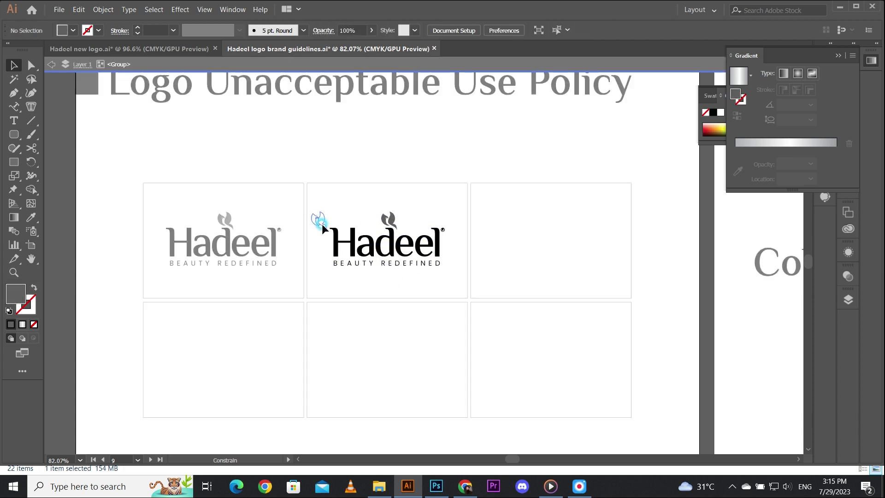
pyautogui.moveTo(322, 225); pyautogui.dragTo(322, 225)
pyautogui.doubleClick(303, 237)
# Copy the first cell's logo into the upper-right cell and centre it in that cell
pyautogui.moveTo(247, 246); pyautogui.dragTo(512, 249)
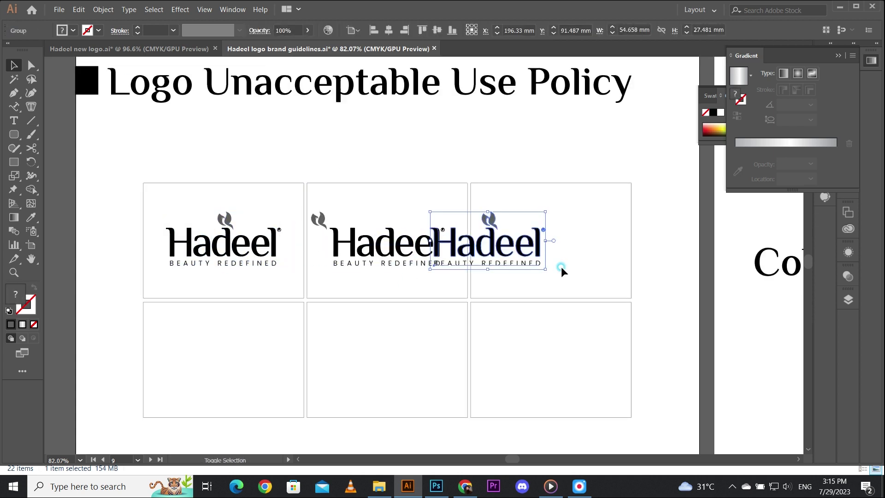
pyautogui.keyDown('shift'); pyautogui.click(570, 183); pyautogui.keyUp('shift')
pyautogui.click(570, 183)
pyautogui.click(389, 31)
pyautogui.click(436, 31)
pyautogui.click(493, 149)
# Delete the leaf symbol from the logo in the upper-right cell
pyautogui.doubleClick(554, 223)
pyautogui.click(554, 223)
pyautogui.press('Delete')
pyautogui.doubleClick(530, 172)
# Copy the first cell's logo into the lower-left cell and enlarge its leaf symbol above the wordmark
pyautogui.moveTo(250, 244); pyautogui.dragTo(246, 372)
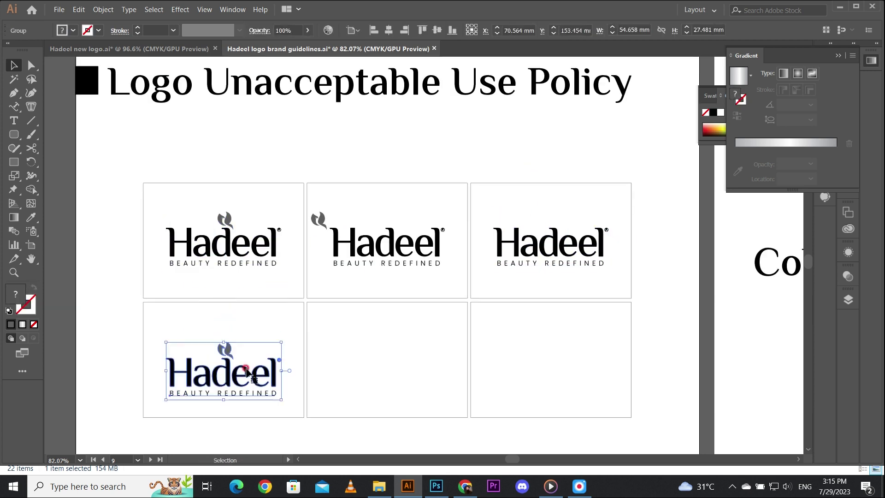
pyautogui.doubleClick(226, 351)
pyautogui.click(227, 351)
pyautogui.moveTo(230, 341); pyautogui.dragTo(397, 328)
# Fill the enlarged leaf symbol in the lower-left cell with black sampled from its wordmark
pyautogui.press('i')
pyautogui.click(222, 365)
pyautogui.press('v')
pyautogui.scroll(-2, 207, 371)
pyautogui.doubleClick(191, 375)
# Copy the lower-left logo into the lower-middle cell and move its enlarged symbol to the left of the wordmark
pyautogui.click(228, 325)
pyautogui.doubleClick(332, 330)
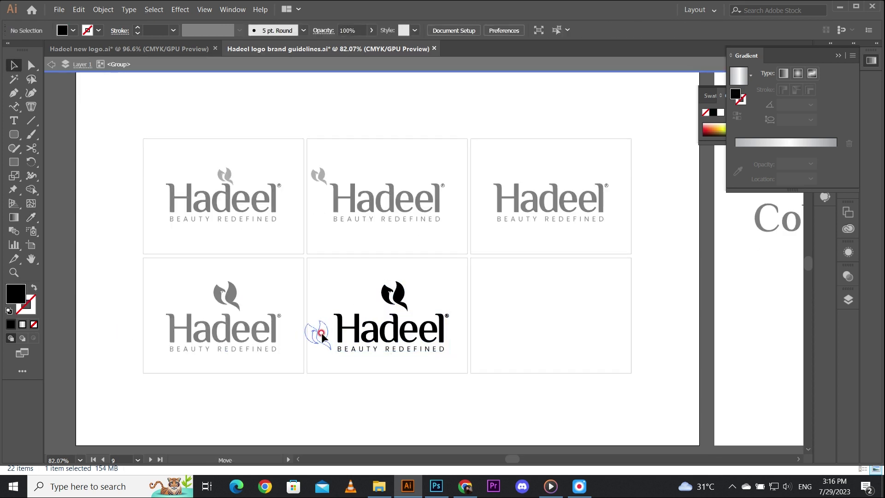
pyautogui.moveTo(321, 333); pyautogui.dragTo(321, 333)
# Enlarge the lower-middle logo's symbol and shrink and shift its wordmark and tagline so both sit side by side in the cell
pyautogui.moveTo(299, 323); pyautogui.dragTo(292, 316)
pyautogui.keyDown('shift'); pyautogui.click(340, 331); pyautogui.keyUp('shift')
pyautogui.moveTo(469, 305); pyautogui.dragTo(332, 310)
pyautogui.moveTo(460, 334); pyautogui.dragTo(454, 333)
pyautogui.moveTo(386, 332); pyautogui.dragTo(383, 325)
pyautogui.doubleClick(399, 264)
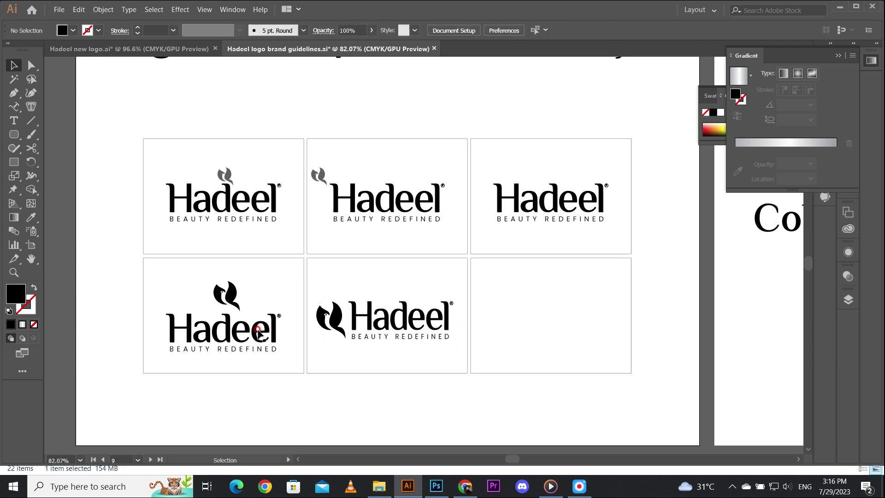
# Copy the first cell's logo into the lower-right cell and move its leaf symbol above the right end of the wordmark
pyautogui.moveTo(239, 221); pyautogui.dragTo(564, 338)
pyautogui.doubleClick(551, 297)
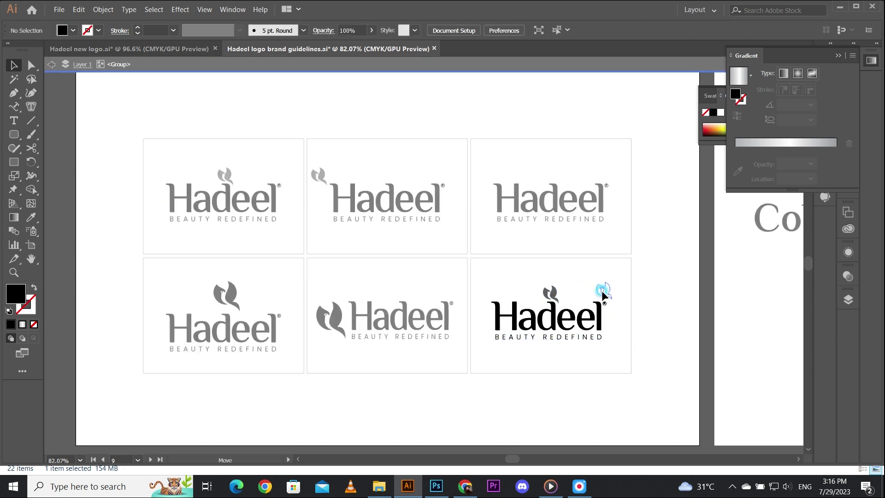
pyautogui.moveTo(598, 294); pyautogui.dragTo(598, 292)
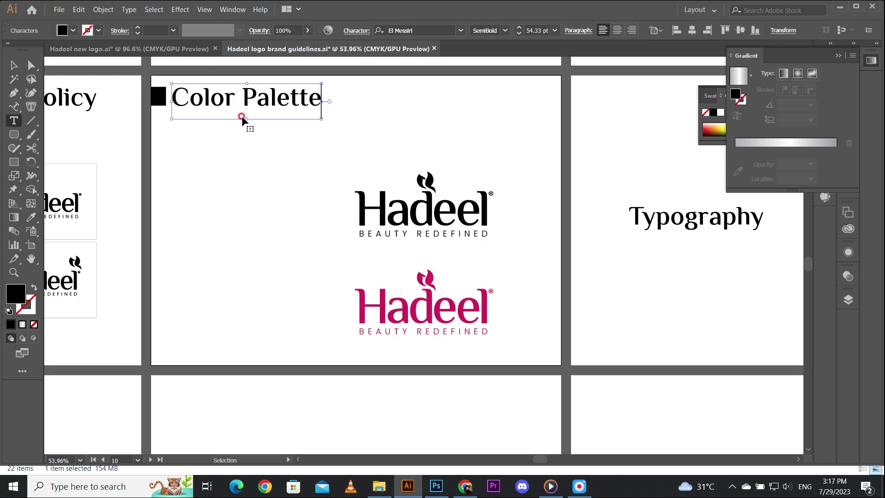
pyautogui.click(239, 119)
pyautogui.click(242, 117)
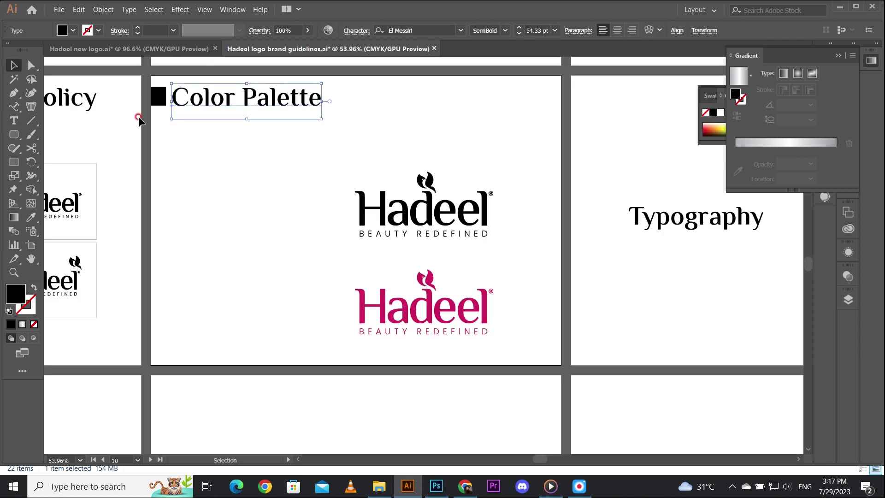
pyautogui.press('i')
pyautogui.press('v')
# Move the black and magenta logos to the left side of the page, below the Color Palette heading
pyautogui.click(449, 222)
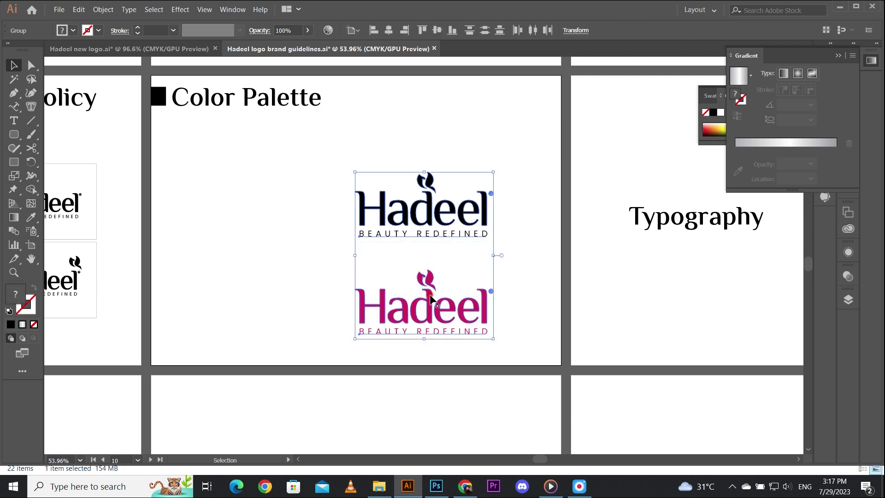
pyautogui.doubleClick(431, 300)
pyautogui.doubleClick(300, 165)
pyautogui.moveTo(293, 164); pyautogui.dragTo(300, 279)
pyautogui.moveTo(395, 286); pyautogui.dragTo(303, 267)
pyautogui.click(303, 250)
# Draw a wide black rectangle to the right of the black logo on the Color Palette page
pyautogui.press('m')
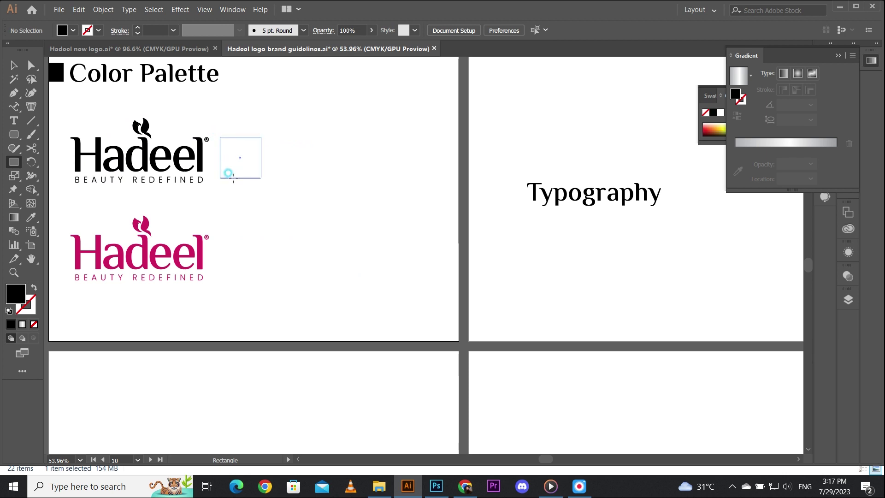
pyautogui.press('v')
pyautogui.moveTo(271, 162); pyautogui.dragTo(394, 162)
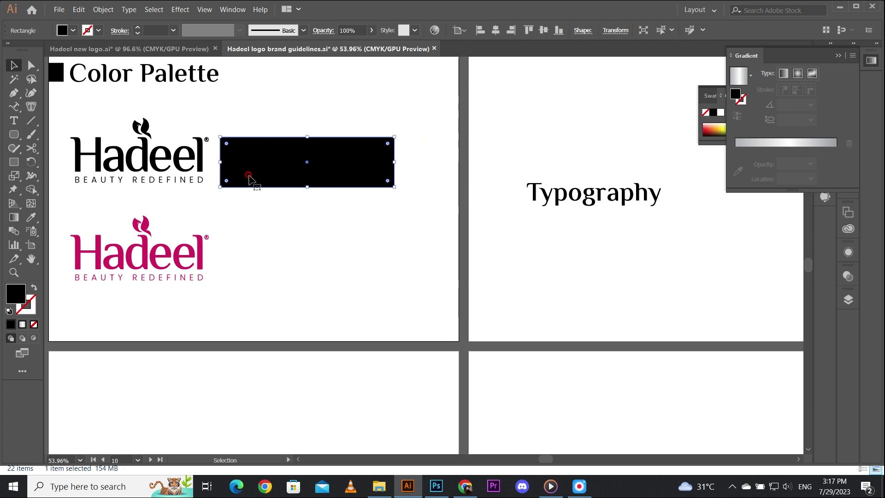
# Copy the black rectangle down beside the magenta logo and fill the copy with that logo's magenta
pyautogui.moveTo(269, 163); pyautogui.dragTo(259, 257)
pyautogui.press('i')
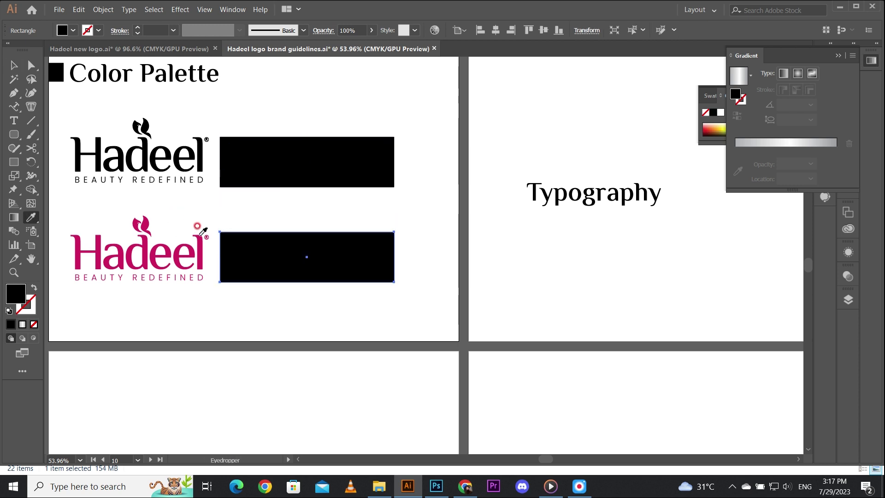
pyautogui.click(199, 236)
pyautogui.press('v')
pyautogui.click(416, 294)
# Copy the black rectangle's hex code from its fill colour and add it as the text label #231f20 below the rectangle
pyautogui.click(322, 180)
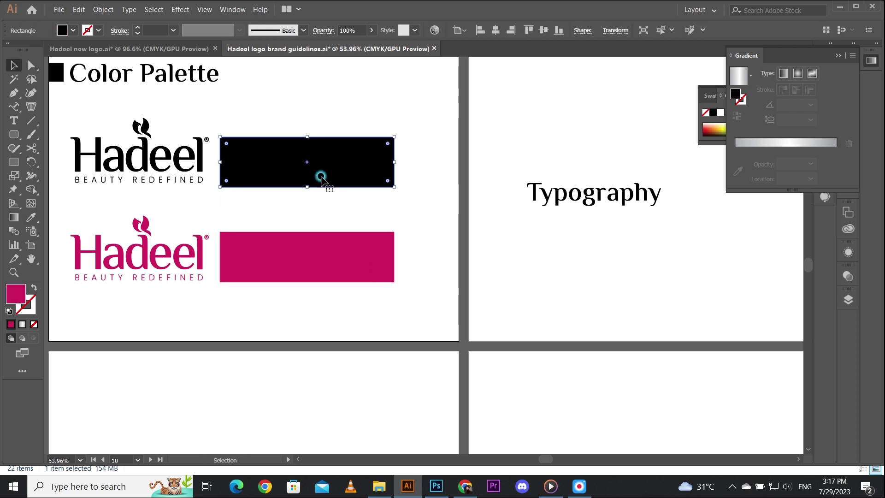
pyautogui.doubleClick(19, 295)
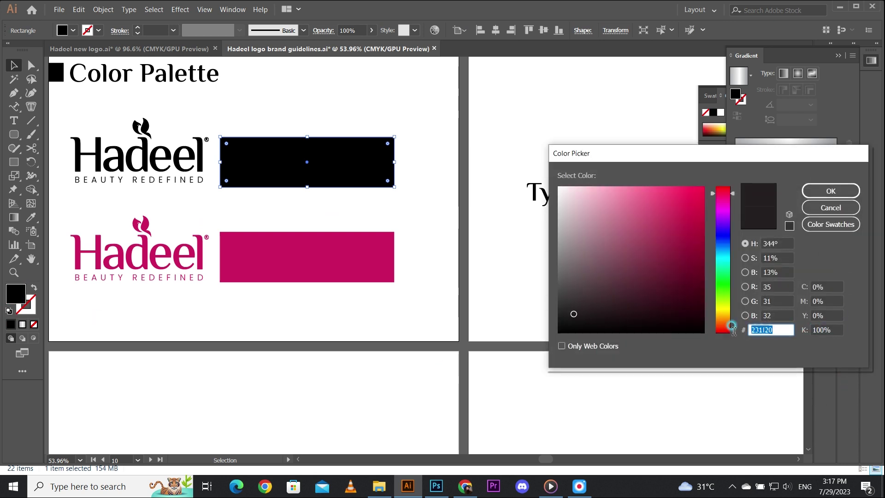
pyautogui.click(830, 208)
pyautogui.press('t')
pyautogui.click(292, 225)
pyautogui.write('#')
pyautogui.hotkey('ctrl', 'v')
pyautogui.press('Escape')
# Set the #231f20 label in Poppins Medium and fill it with white sampled from the page
pyautogui.click(395, 30)
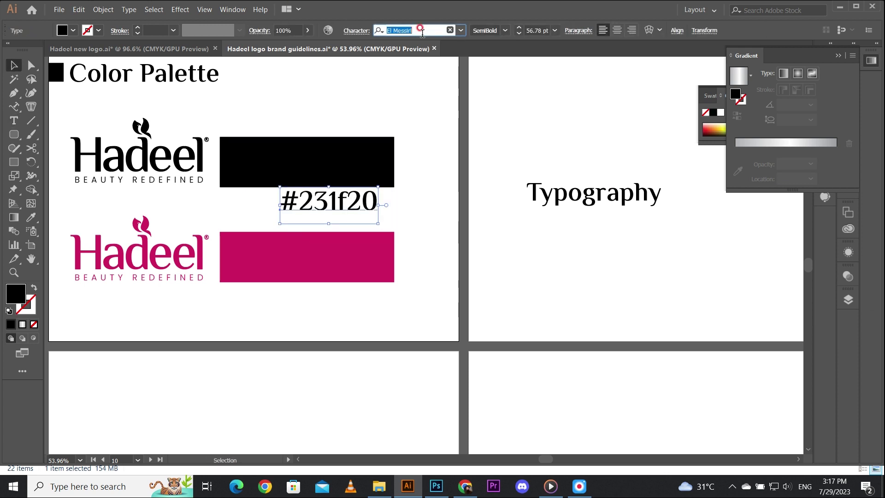
pyautogui.write('pop')
pyautogui.click(468, 249)
pyautogui.press('i')
pyautogui.click(422, 219)
pyautogui.press('v')
# Place the #231f20 label on the black rectangle and scale it down into the rectangle's lower-left corner
pyautogui.moveTo(374, 202); pyautogui.dragTo(322, 175)
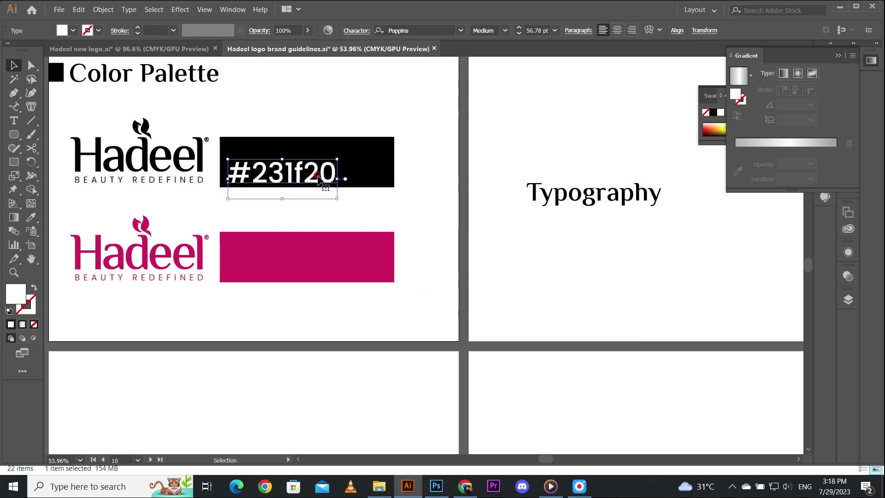
pyautogui.moveTo(337, 157); pyautogui.dragTo(248, 186)
pyautogui.click(404, 178)
# Add a stacked C:, M:, Y:, K: text list beside the black rectangle, scaled down and aligned near its upper edge
pyautogui.press('t')
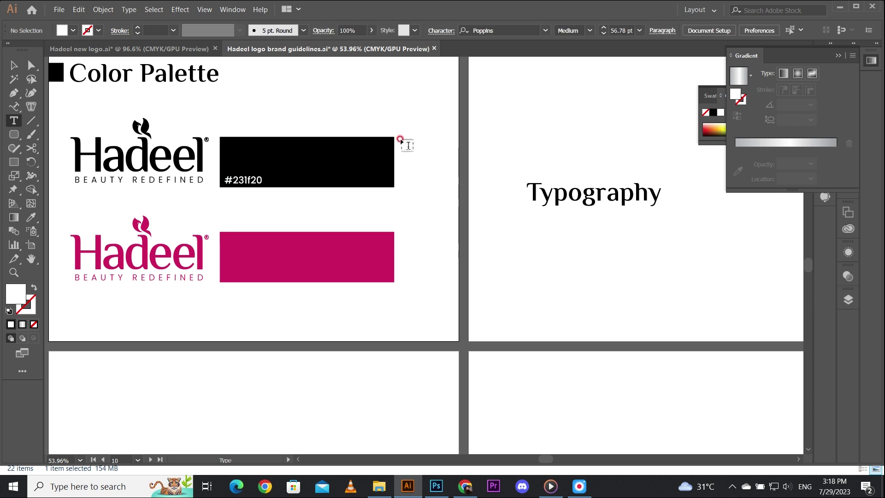
pyautogui.click(397, 138)
pyautogui.write('C')
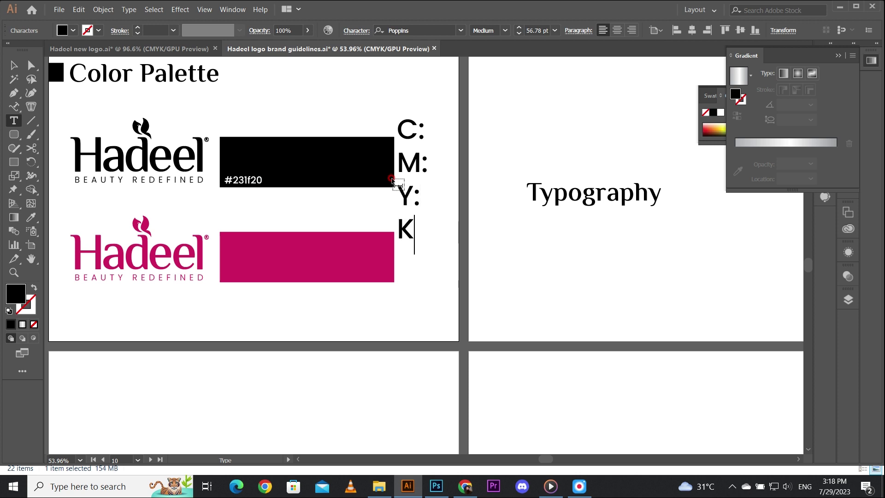
pyautogui.write(':')
pyautogui.press('Escape')
pyautogui.moveTo(428, 254); pyautogui.dragTo(401, 179)
pyautogui.moveTo(408, 137); pyautogui.dragTo(475, 178)
pyautogui.moveTo(428, 149); pyautogui.dragTo(306, 141)
# Copy the C/M/Y/K list directly below itself and change the copy's text to R:, G:, B:
pyautogui.moveTo(307, 192); pyautogui.dragTo(307, 194)
pyautogui.doubleClick(306, 205)
pyautogui.hotkey('ctrl', 'a')
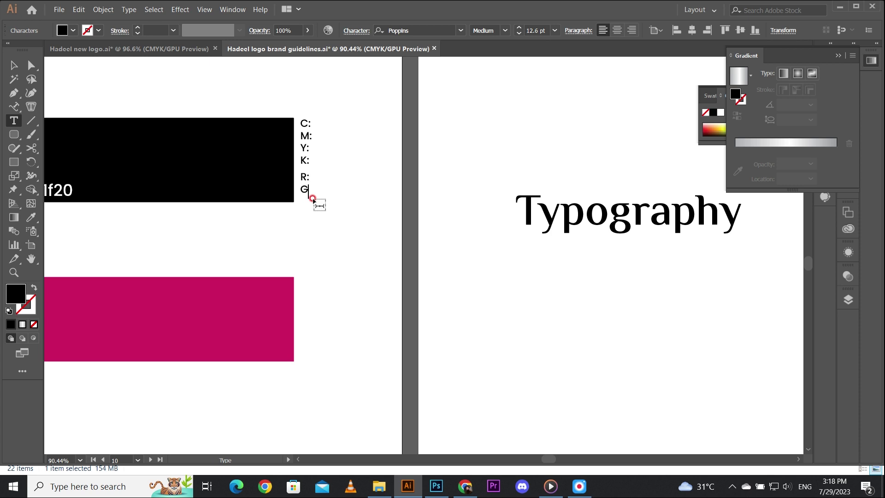
pyautogui.write(':')
pyautogui.press('Escape')
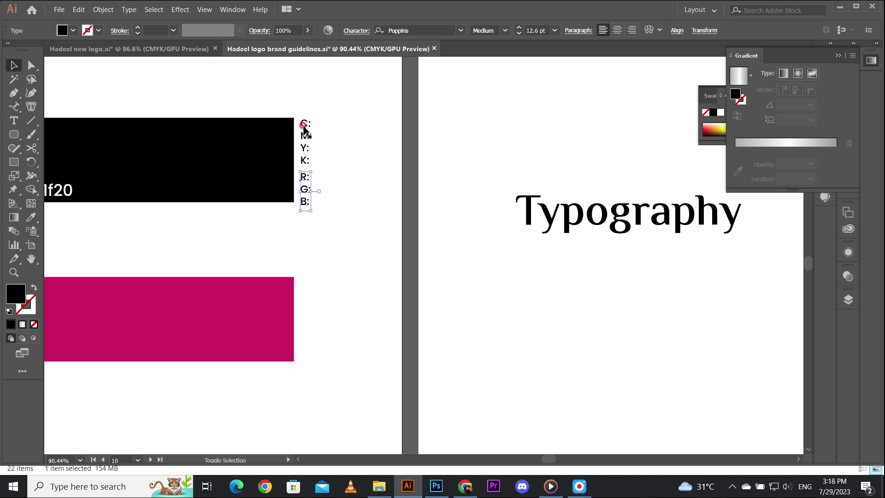
pyautogui.moveTo(312, 214)
pyautogui.mouseDown()
pyautogui.moveTo(314, 203)
pyautogui.moveTo(317, 211)
pyautogui.mouseUp()
pyautogui.click(335, 180)
# Duplicate the C/M/Y/K and R/G/B label lists a short distance to their right as a column for the values
pyautogui.press('space')
pyautogui.moveTo(337, 176); pyautogui.dragTo(249, 169)
pyautogui.click(245, 261)
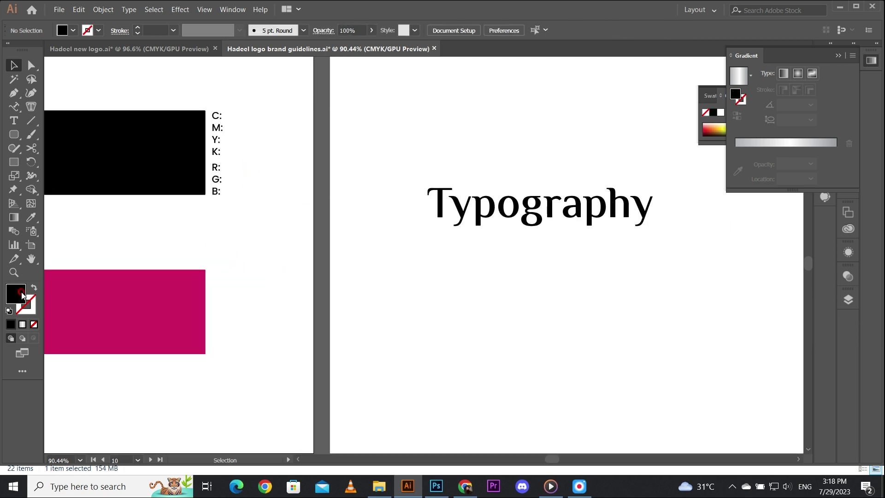
pyautogui.press('t')
pyautogui.press('v')
pyautogui.click(216, 167)
pyautogui.moveTo(220, 180); pyautogui.dragTo(239, 181)
# Replace the duplicated C/M/Y/K labels with the values 0, 0, 0 and 100
pyautogui.doubleClick(236, 115)
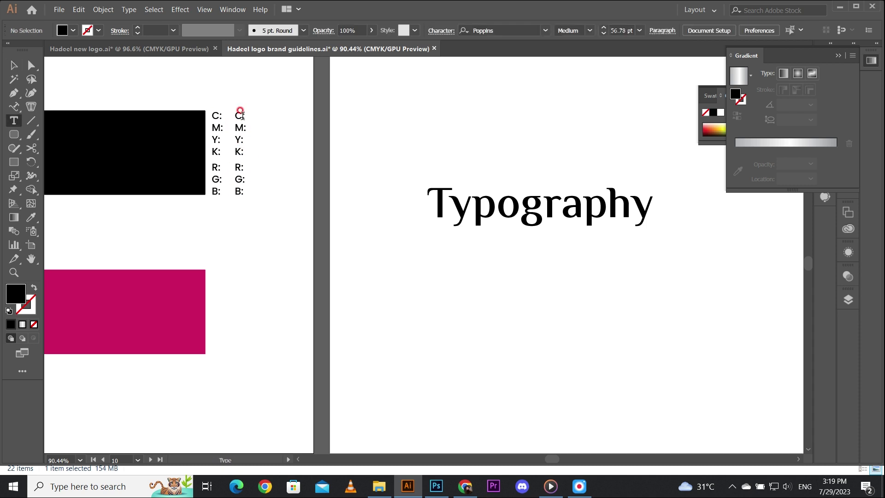
pyautogui.moveTo(235, 115); pyautogui.dragTo(240, 154)
pyautogui.write('0 ')
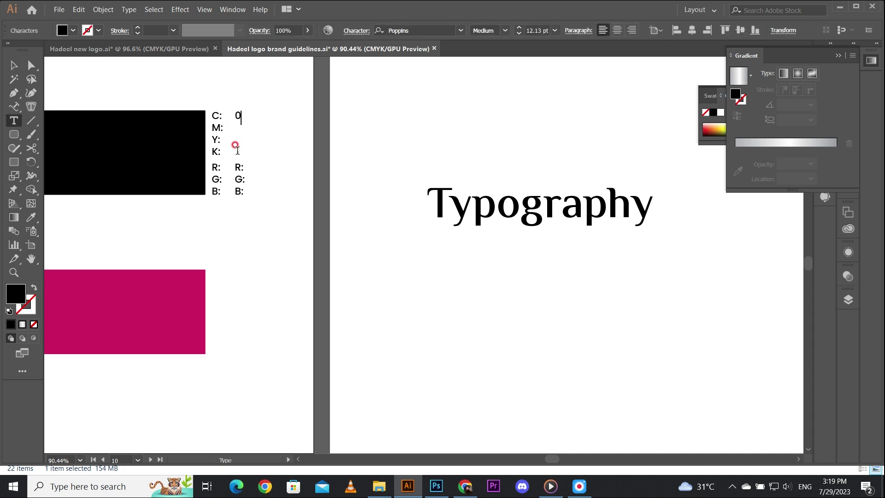
pyautogui.write('100')
pyautogui.press('Escape')
# Look up the black rectangle's RGB fill values and replace the duplicated R/G/B labels with 35, 31 and 32
pyautogui.click(152, 169)
pyautogui.doubleClick(6, 291)
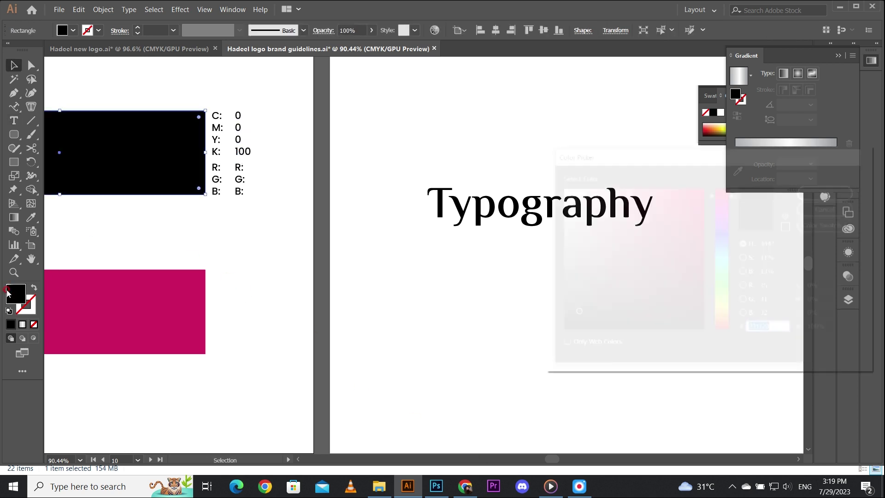
pyautogui.click(816, 207)
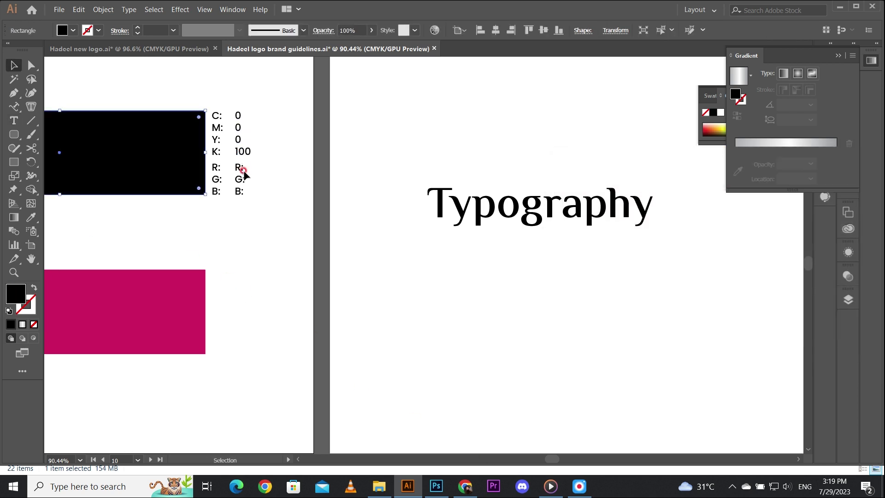
pyautogui.press('t')
pyautogui.moveTo(236, 163); pyautogui.dragTo(249, 201)
pyautogui.hotkey('ctrl', 'a')
pyautogui.write('35+')
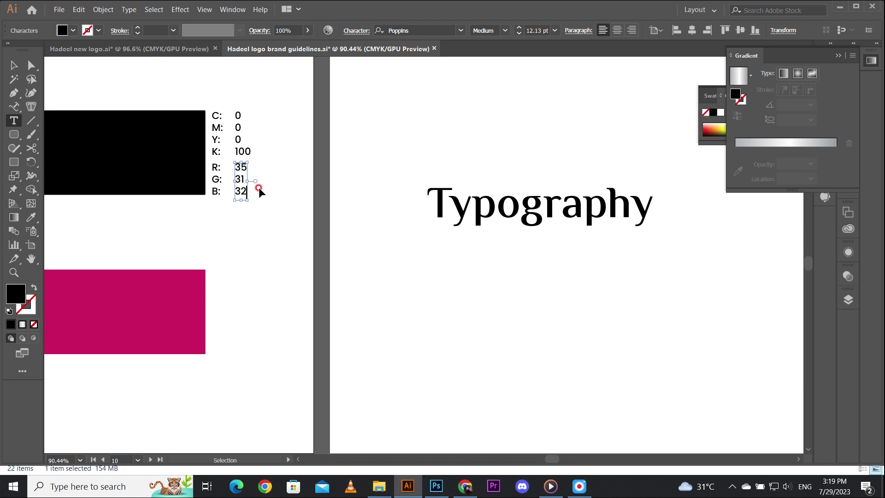
pyautogui.press('Escape')
# Copy the black rectangle's CMYK and RGB lists and its #231f20 label down to the magenta rectangle
pyautogui.moveTo(251, 231); pyautogui.dragTo(376, 215)
pyautogui.moveTo(390, 94); pyautogui.dragTo(448, 304)
pyautogui.keyDown('shift'); pyautogui.click(343, 163); pyautogui.keyUp('shift')
pyautogui.click(349, 361)
pyautogui.moveTo(215, 153); pyautogui.dragTo(230, 318)
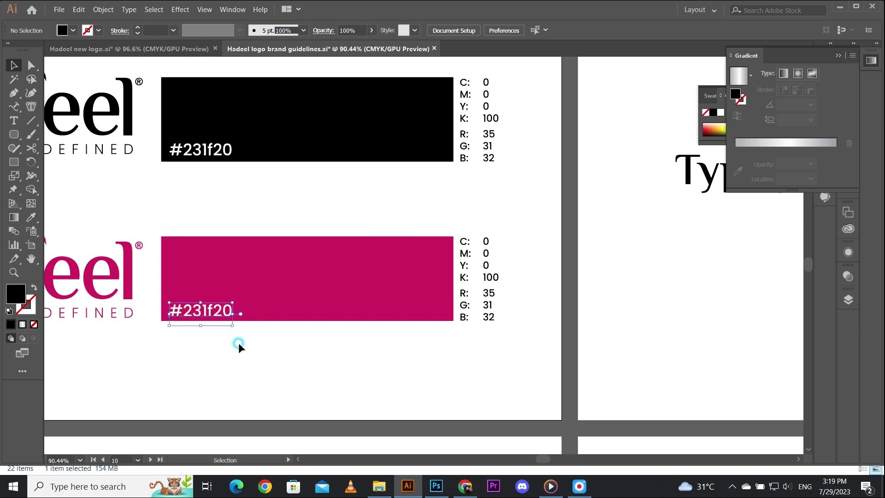
pyautogui.click(239, 341)
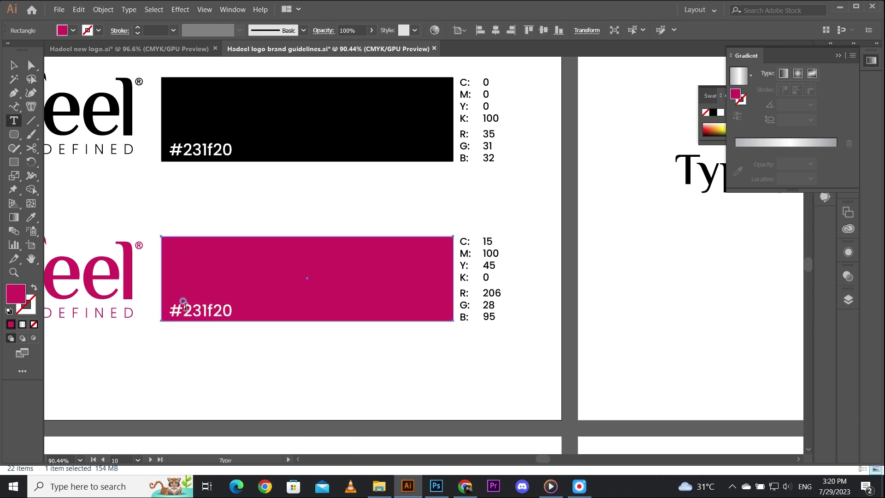
# Change the hex label on the magenta rectangle to #d11e61
pyautogui.doubleClick(183, 304)
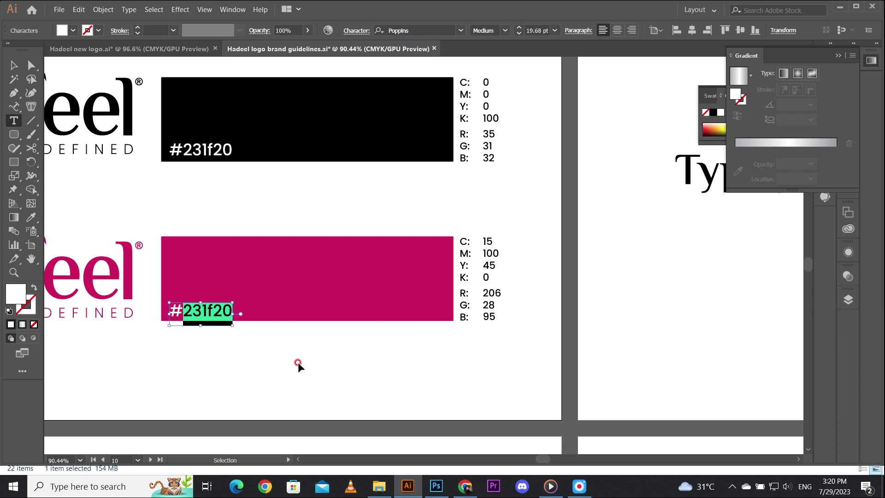
pyautogui.write('d11e61')
pyautogui.press('Escape')
pyautogui.hotkey('ctrl', '-')
pyautogui.hotkey('ctrl', '-')
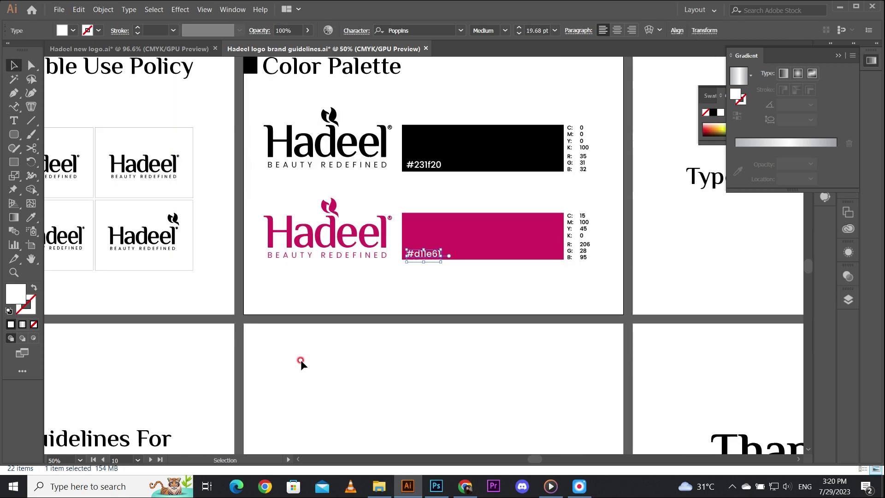
# Change the copied Color Palette heading on the next page to Typography and duplicate the heading text below it
pyautogui.moveTo(526, 279); pyautogui.dragTo(275, 340)
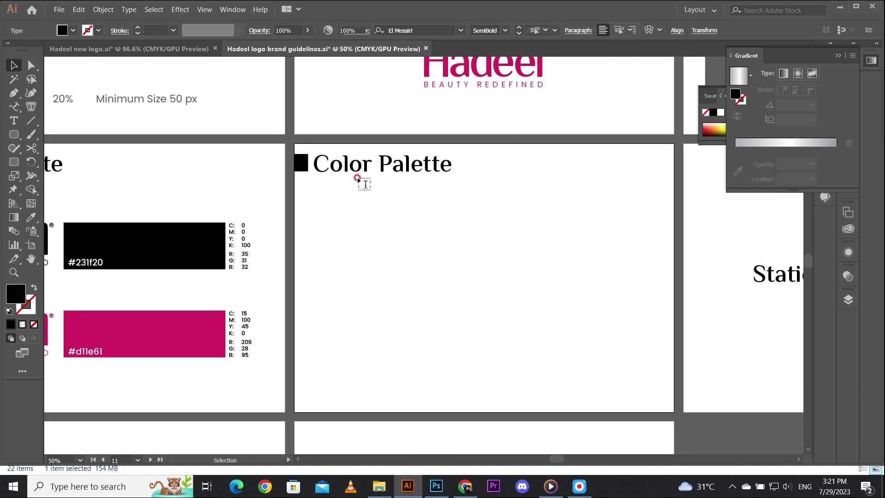
pyautogui.doubleClick(350, 170)
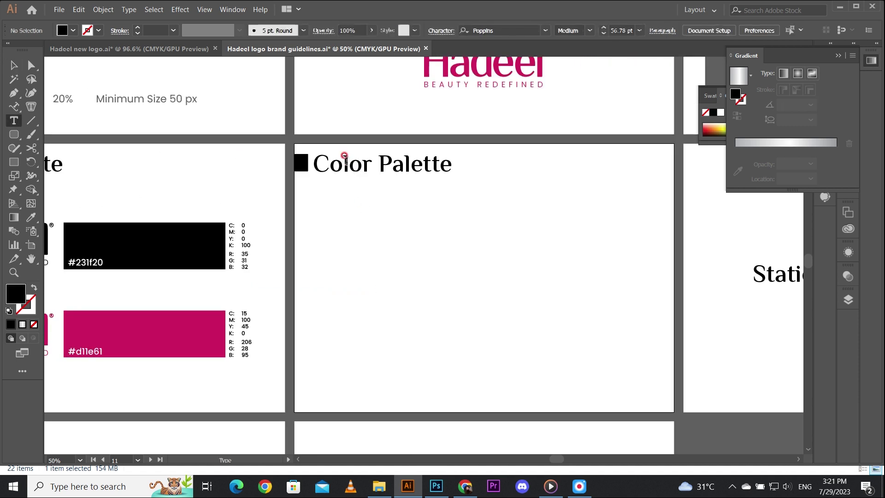
pyautogui.doubleClick(345, 160)
pyautogui.hotkey('ctrl', 'a')
pyautogui.write('Typography')
pyautogui.press('Escape')
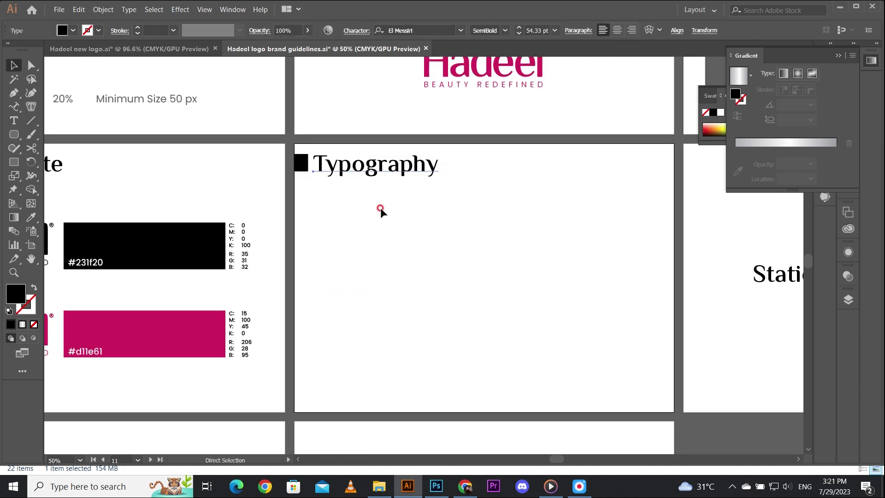
pyautogui.moveTo(353, 157); pyautogui.dragTo(353, 201)
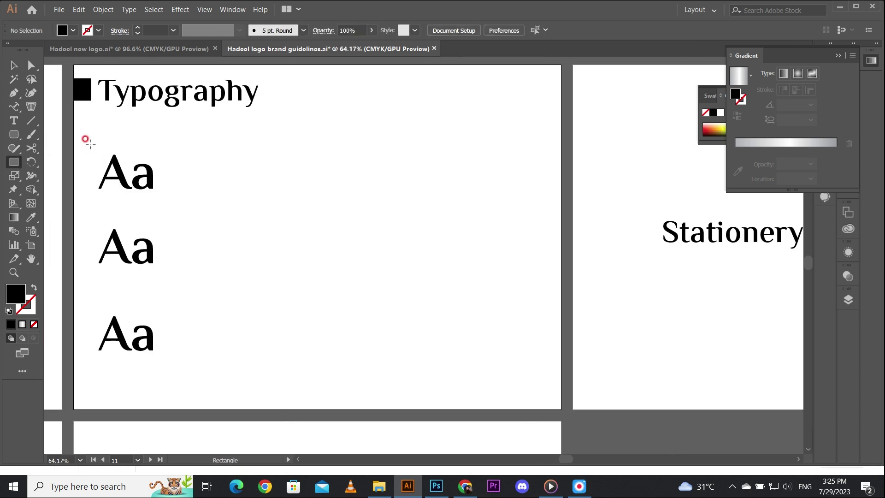
# Draw a rectangle around the first Aa, swap its black fill to a stroke, and add a wider copy adjoining its right side
pyautogui.moveTo(91, 144); pyautogui.dragTo(164, 204)
pyautogui.press('v')
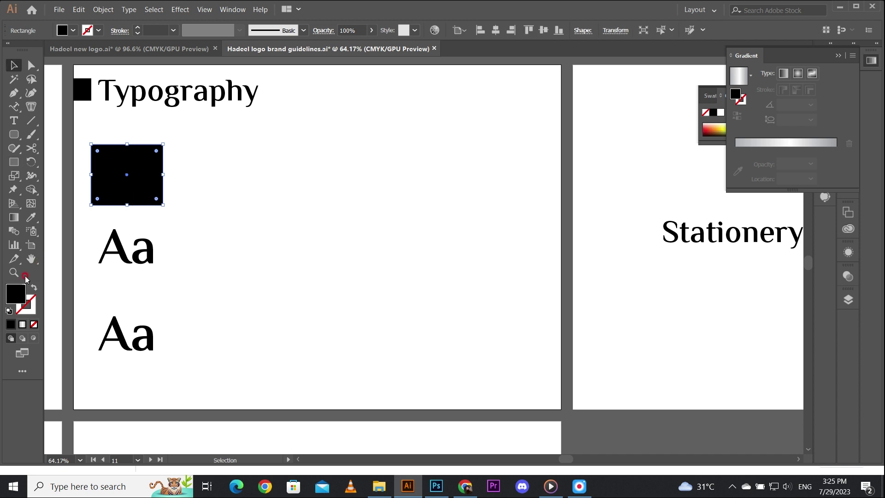
pyautogui.click(32, 290)
pyautogui.moveTo(145, 206); pyautogui.dragTo(217, 208)
pyautogui.moveTo(235, 175); pyautogui.dragTo(408, 174)
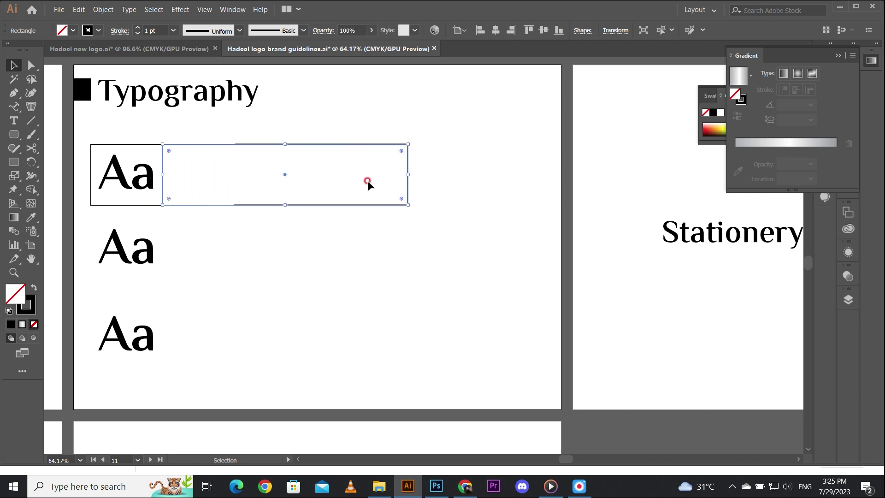
# Copy the first Aa row's pair of boxes down twice at equal spacing to frame the second and third Aa
pyautogui.click(142, 185)
pyautogui.keyDown('shift'); pyautogui.click(148, 144); pyautogui.keyUp('shift')
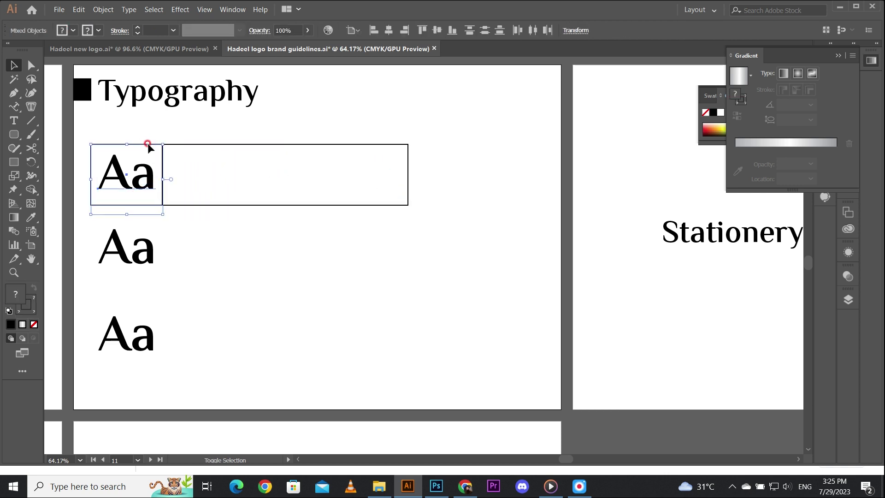
pyautogui.click(297, 244)
pyautogui.moveTo(190, 166); pyautogui.dragTo(127, 186)
pyautogui.moveTo(172, 199); pyautogui.dragTo(171, 261)
pyautogui.hotkey('ctrl', 'd')
# Join the symbols onto the digits line of the first box's character specimen and nudge the specimen down below the font title
pyautogui.press('t')
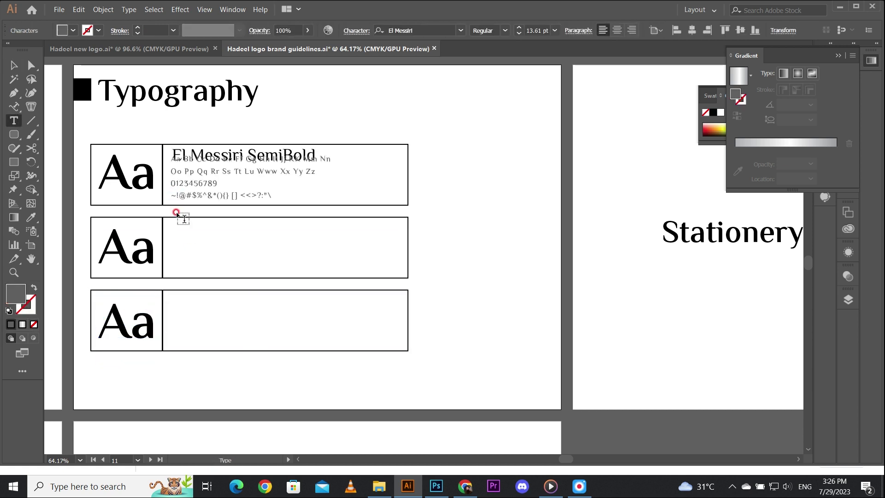
pyautogui.press('BackSpace')
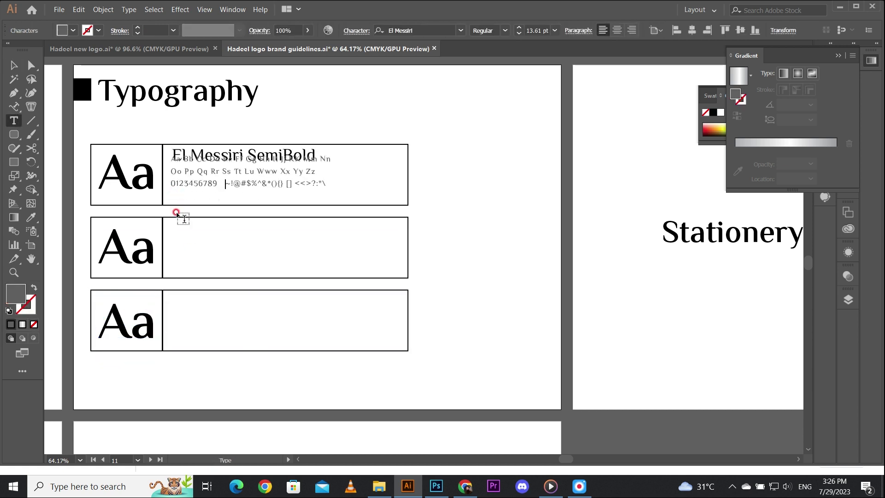
pyautogui.press('Escape')
pyautogui.press('Down')
pyautogui.press('Down')
pyautogui.press('Down')
pyautogui.press('Down')
pyautogui.press('Down')
pyautogui.press('Down')
pyautogui.press('Down')
pyautogui.press('Down')
pyautogui.press('Down')
pyautogui.press('Down')
pyautogui.press('Down')
pyautogui.press('Down')
pyautogui.press('Down')
pyautogui.press('Down')
pyautogui.press('Down')
pyautogui.press('Down')
pyautogui.press('Down')
pyautogui.press('Down')
pyautogui.press('Down')
pyautogui.press('Down')
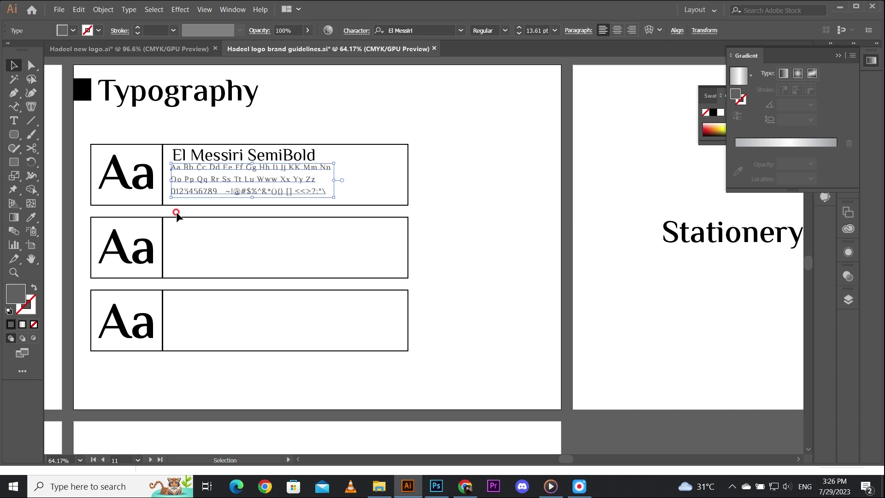
pyautogui.press('Down')
pyautogui.press('Down')
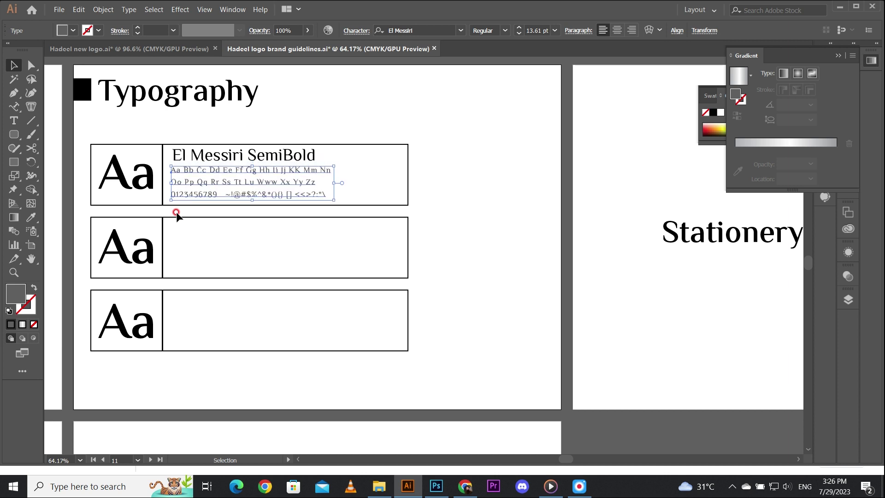
# Nudge the font title and character specimen down together slightly inside the first box
pyautogui.keyDown('shift'); pyautogui.click(227, 159); pyautogui.keyUp('shift')
pyautogui.press('Down')
pyautogui.press('Down')
pyautogui.press('Down')
pyautogui.press('Down')
pyautogui.press('Down')
pyautogui.press('Down')
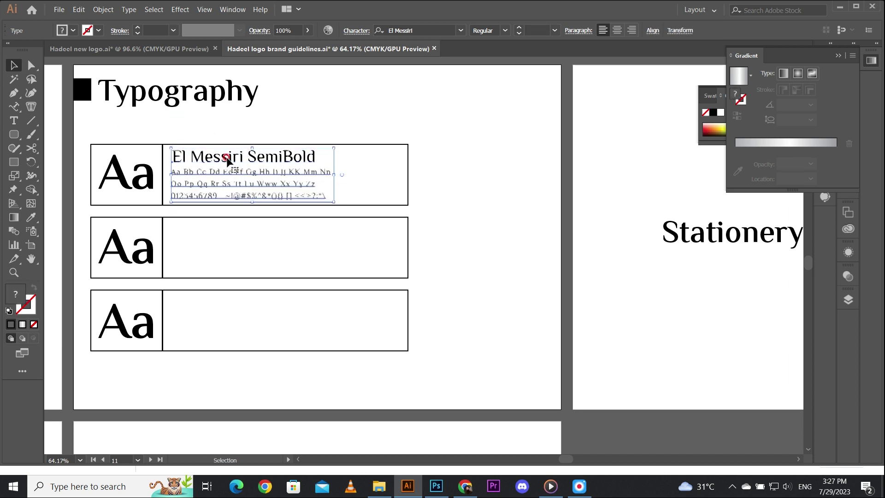
pyautogui.click(592, 268)
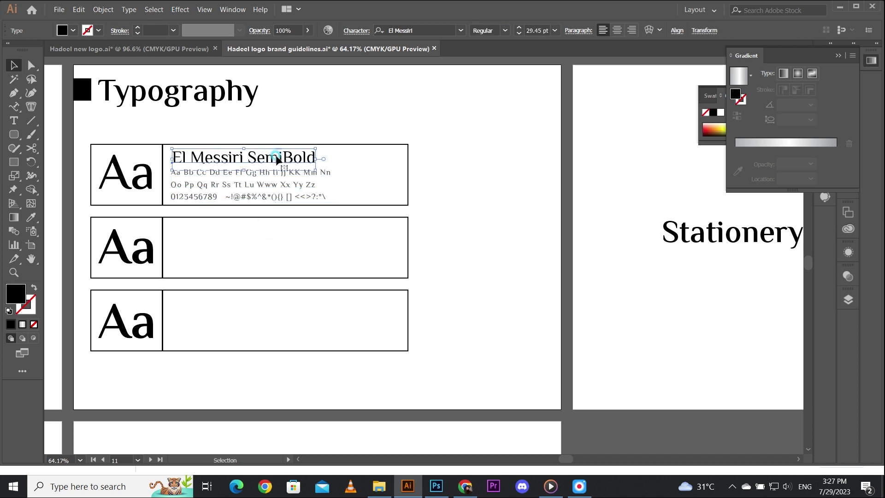
# Change the first box's font title to El Messiri Regular
pyautogui.press('t')
pyautogui.click(248, 152)
pyautogui.moveTo(248, 154); pyautogui.dragTo(323, 156)
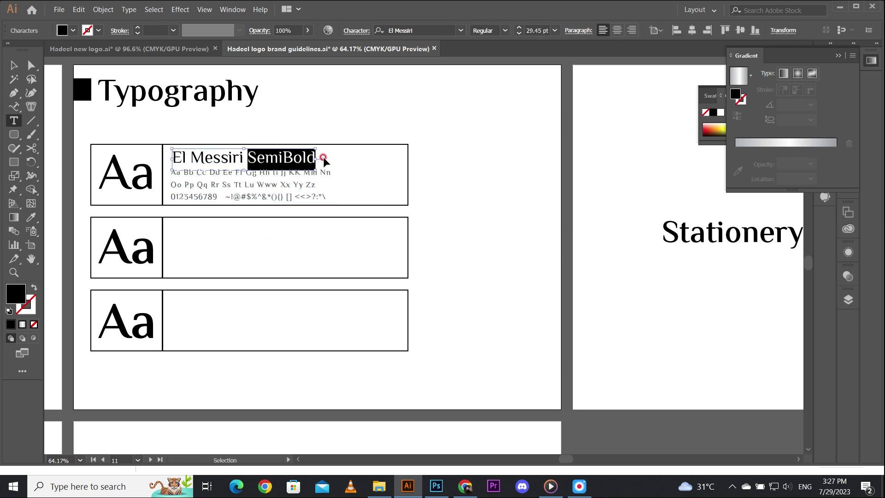
pyautogui.write('Regular')
pyautogui.press('Escape')
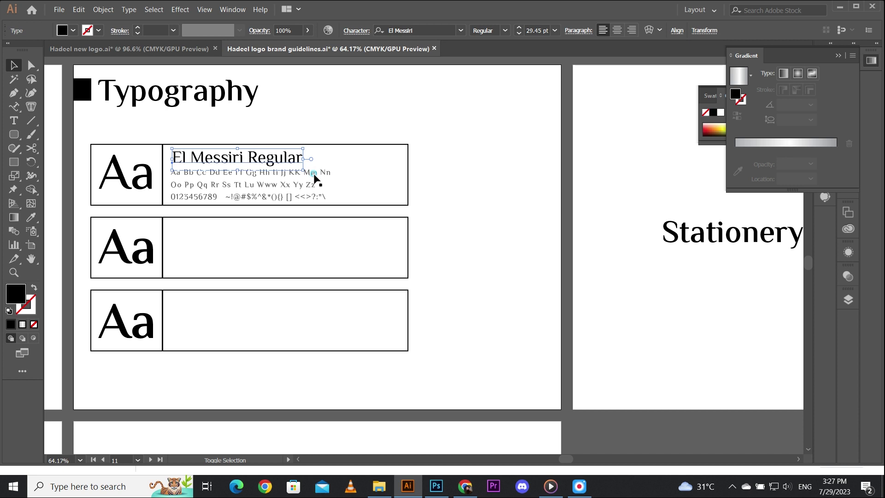
# Copy the El Messiri Regular title and its character specimen down into the second box
pyautogui.keyDown('shift'); pyautogui.click(313, 170); pyautogui.keyUp('shift')
pyautogui.moveTo(314, 170); pyautogui.dragTo(322, 243)
pyautogui.click(498, 138)
# Set the second box's title in the SemiBold style and change its text to El Messiri SemiBold
pyautogui.click(268, 236)
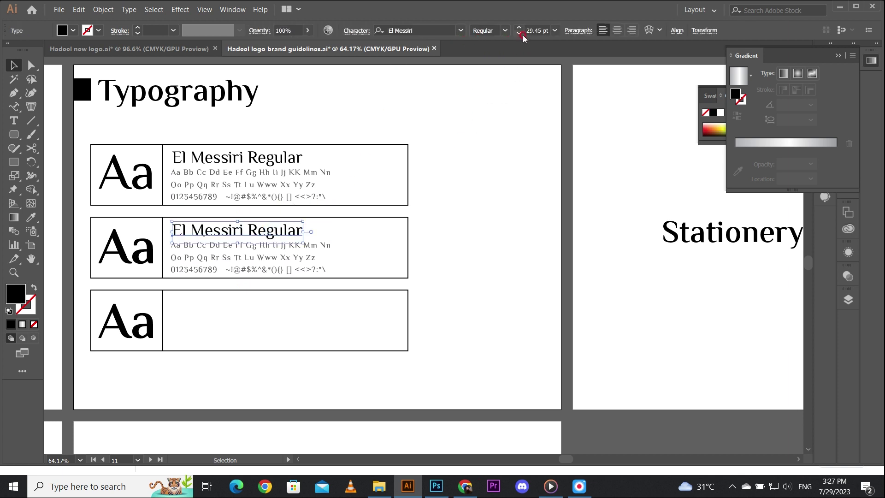
pyautogui.click(507, 31)
pyautogui.click(497, 70)
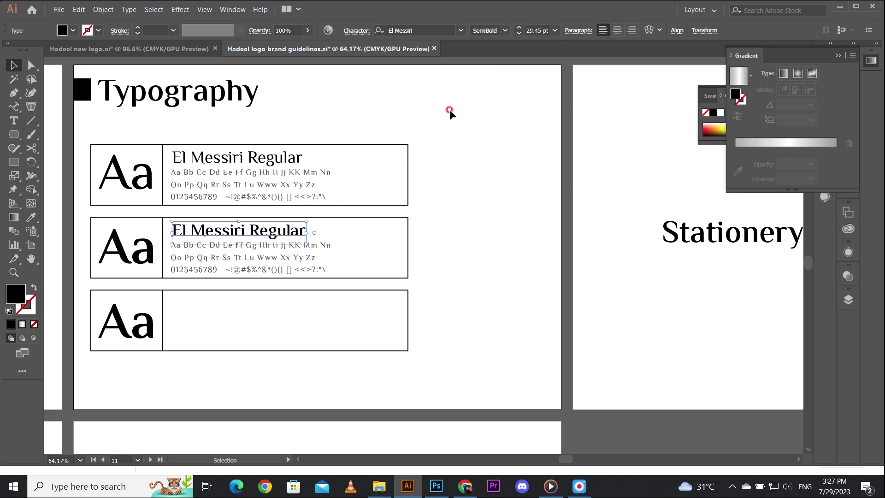
pyautogui.doubleClick(246, 225)
pyautogui.moveTo(249, 226); pyautogui.dragTo(317, 228)
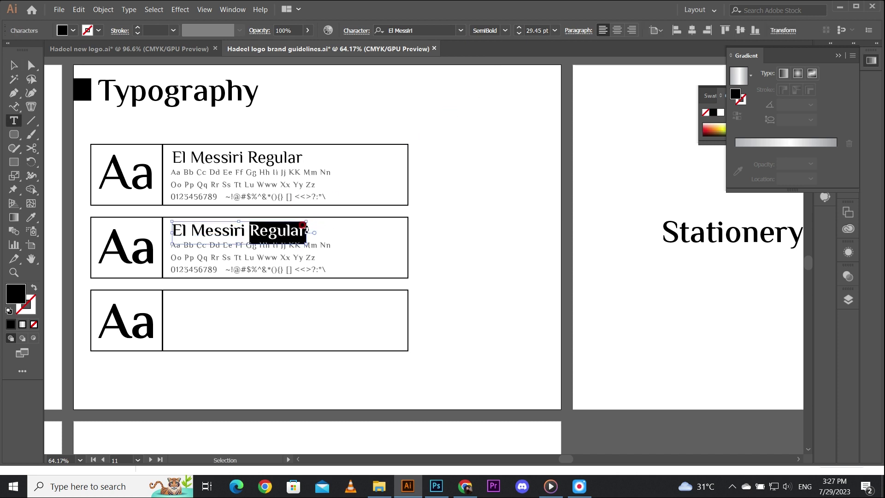
pyautogui.write('SemiBold')
pyautogui.press('Escape')
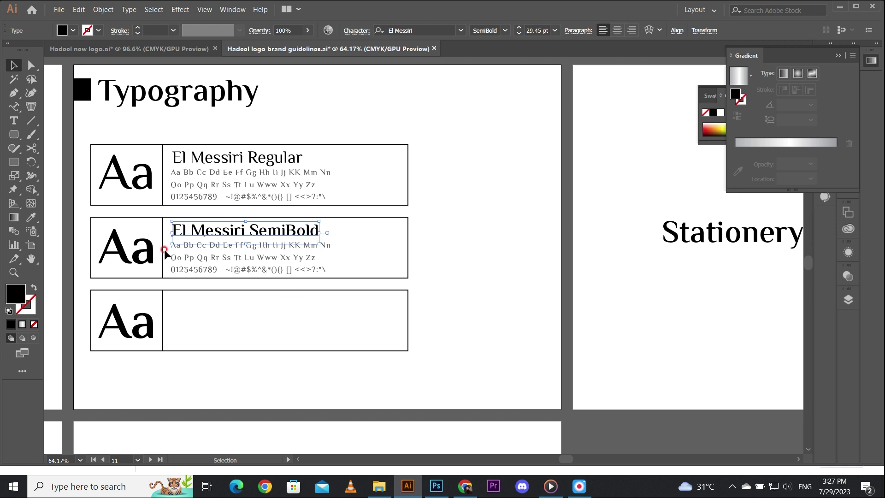
# Check the font styles of the second and first Aa samples against their titles
pyautogui.click(144, 254)
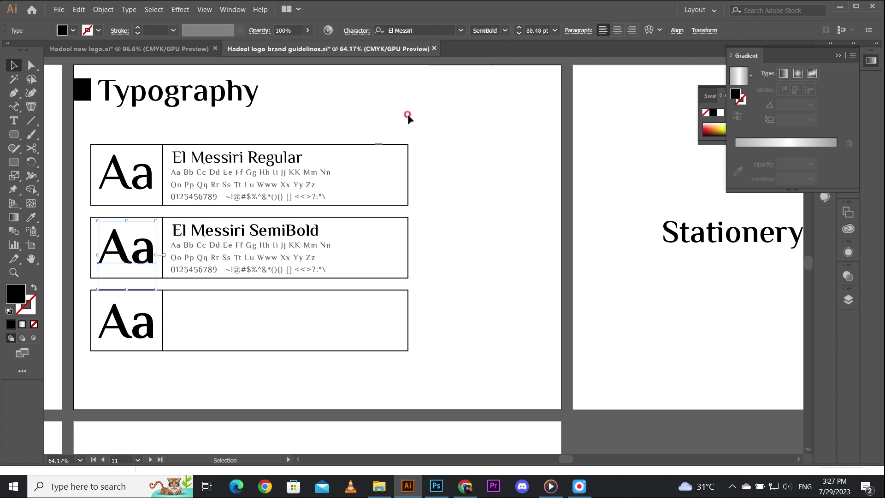
pyautogui.click(129, 178)
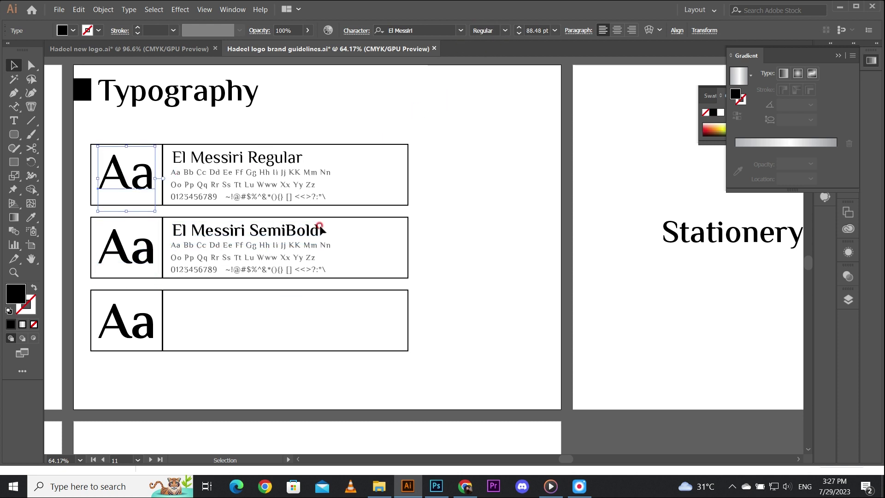
# Set the third box's Aa sample in Poppins Regular and scale it down to about 73 pt to fit its cell
pyautogui.click(148, 325)
pyautogui.click(424, 30)
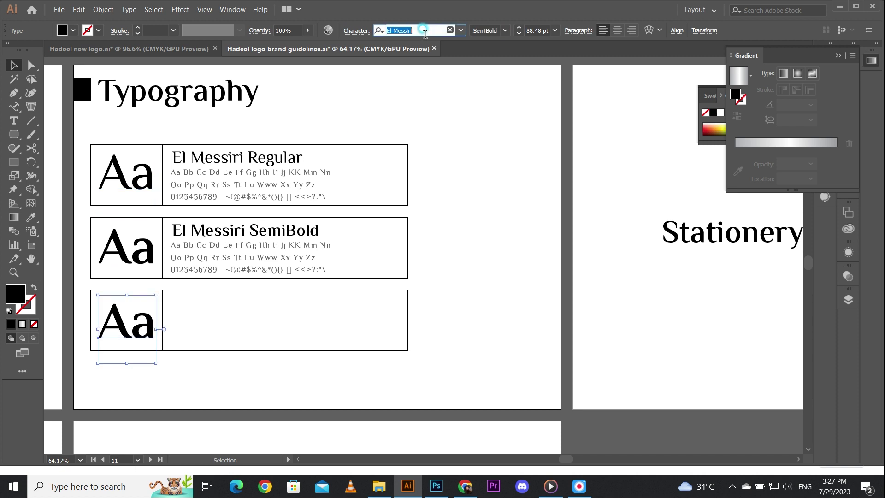
pyautogui.write('pop')
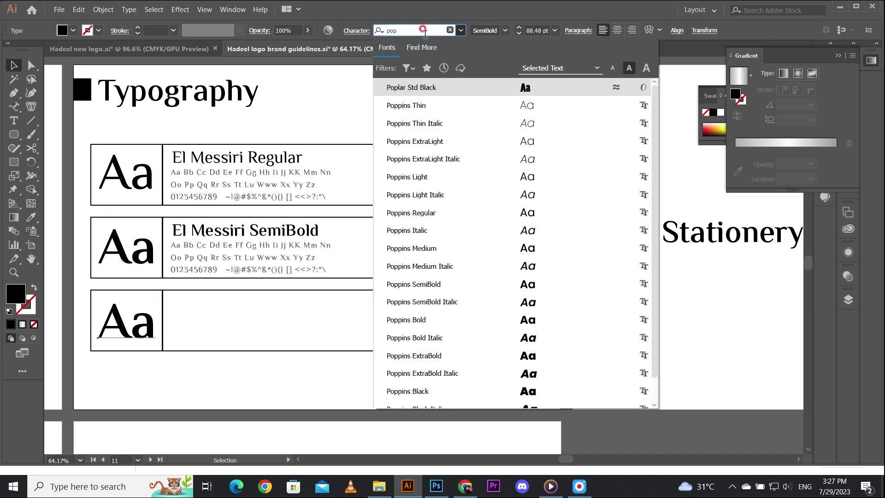
pyautogui.click(468, 212)
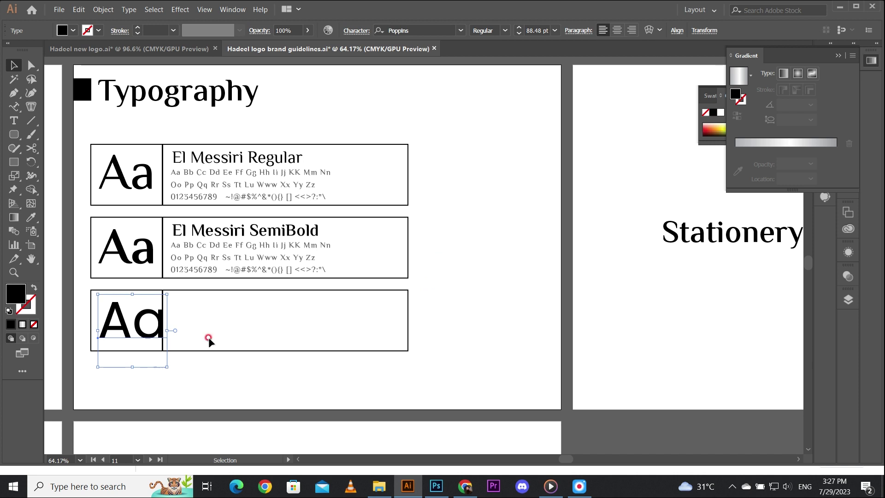
pyautogui.moveTo(165, 365)
pyautogui.mouseDown()
pyautogui.moveTo(148, 366)
pyautogui.moveTo(155, 354)
pyautogui.mouseUp()
pyautogui.moveTo(142, 316); pyautogui.dragTo(142, 318)
# Copy the El Messiri SemiBold title and its character specimen down into the third box
pyautogui.click(222, 247)
pyautogui.keyDown('shift'); pyautogui.click(216, 240); pyautogui.keyUp('shift')
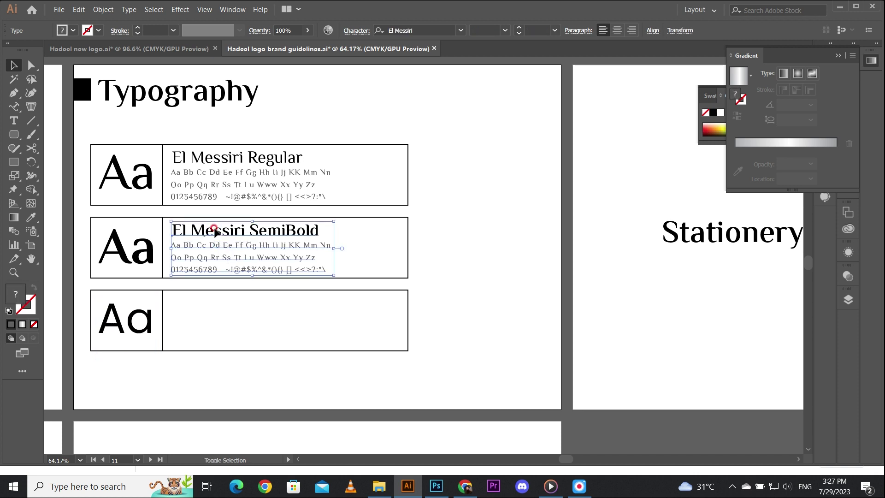
pyautogui.moveTo(217, 244); pyautogui.dragTo(222, 307)
pyautogui.click(218, 358)
# Change the text of the third box's title to Poppins Regular
pyautogui.click(217, 304)
pyautogui.tripleClick(217, 303)
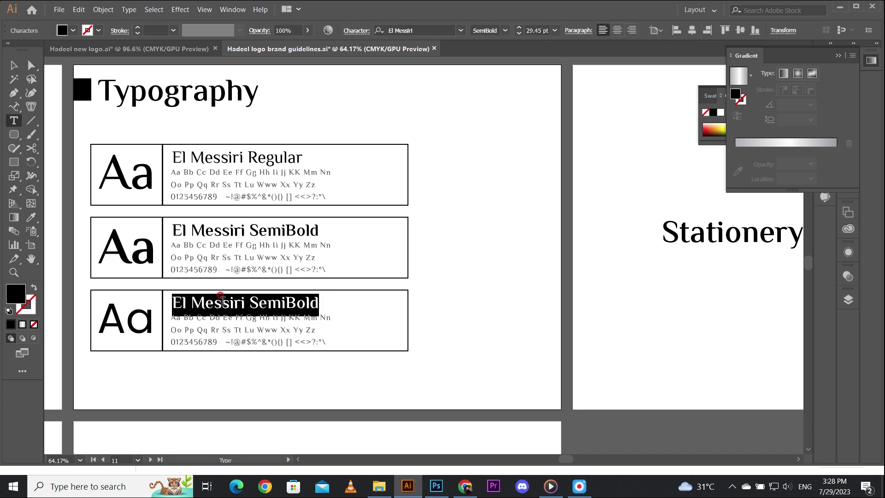
pyautogui.write('Po')
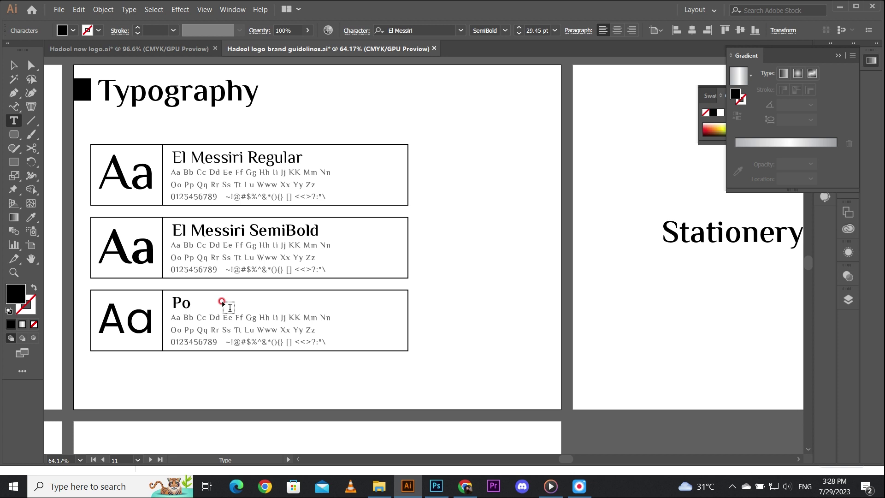
pyautogui.press('Escape')
pyautogui.click(152, 318)
pyautogui.click(391, 30)
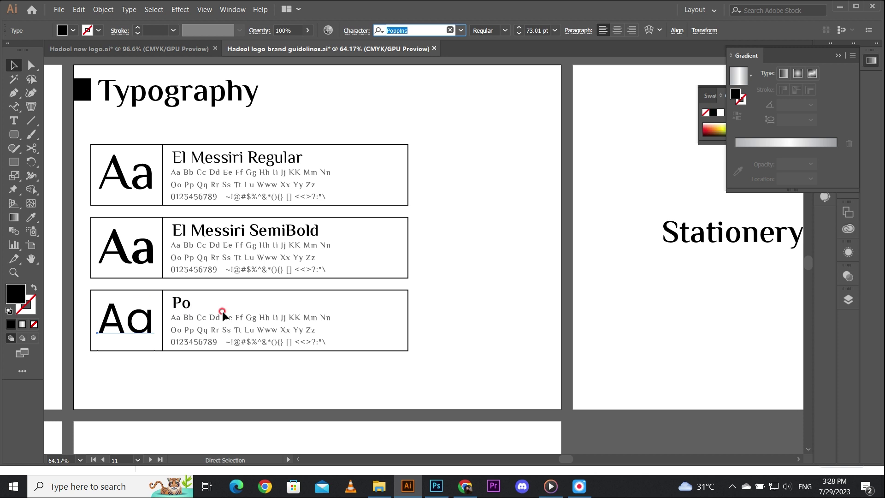
pyautogui.doubleClick(181, 305)
pyautogui.write('Poppins')
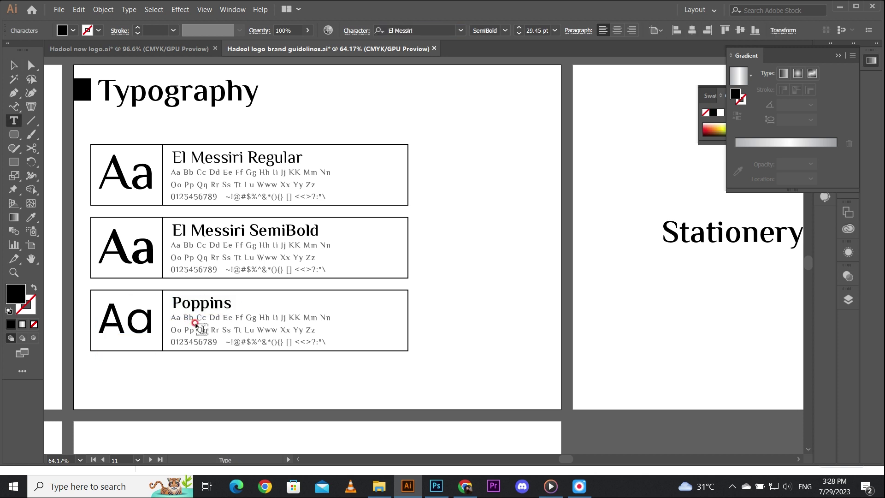
pyautogui.doubleClick(249, 157)
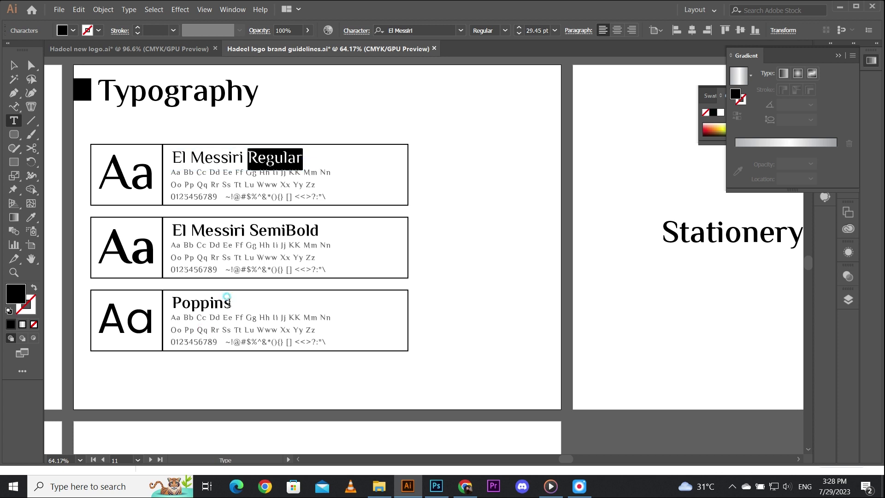
pyautogui.click(228, 302)
pyautogui.write('Regular')
pyautogui.press('Escape')
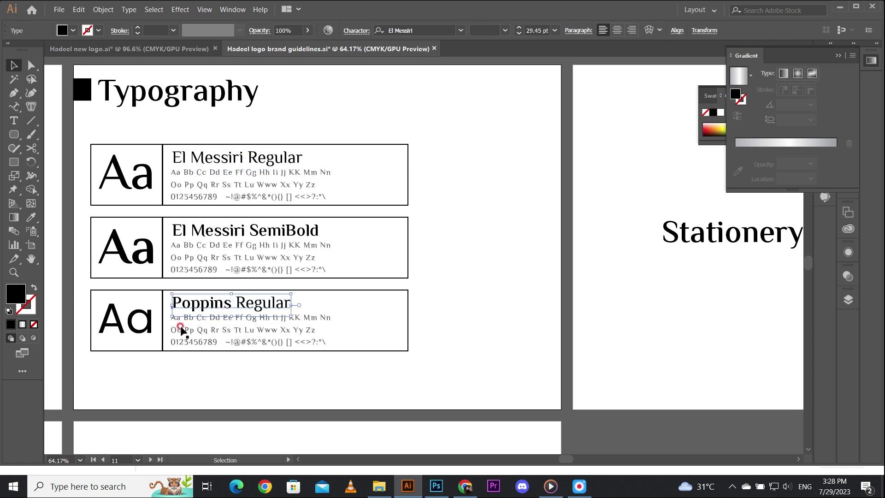
# Set the third box's title and character specimen in the Poppins Regular font
pyautogui.click(415, 27)
pyautogui.write('pop')
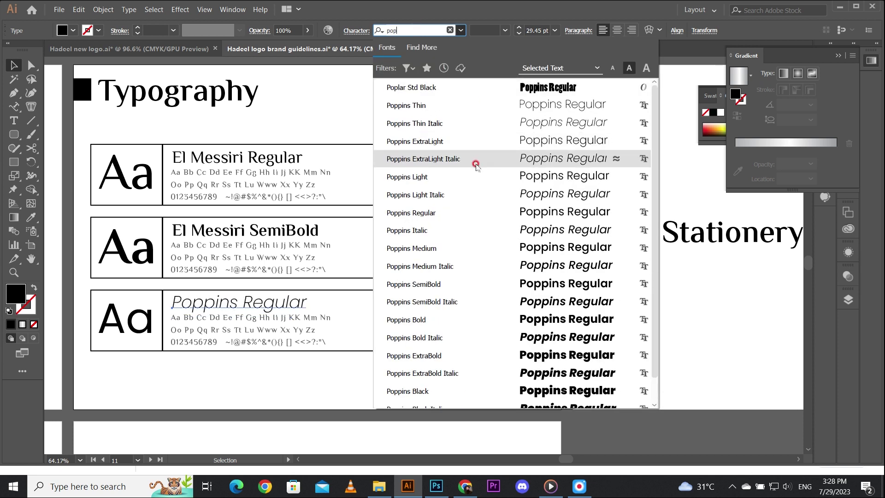
pyautogui.click(445, 213)
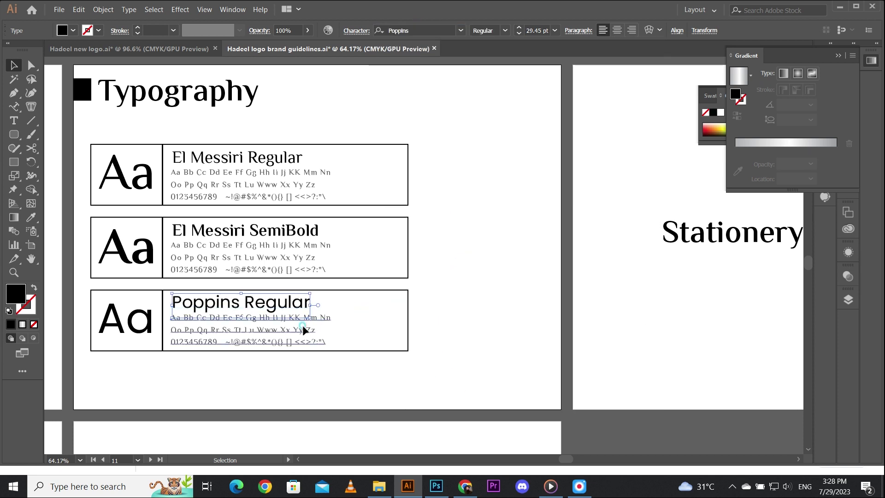
pyautogui.click(303, 325)
pyautogui.click(415, 27)
pyautogui.write('pop')
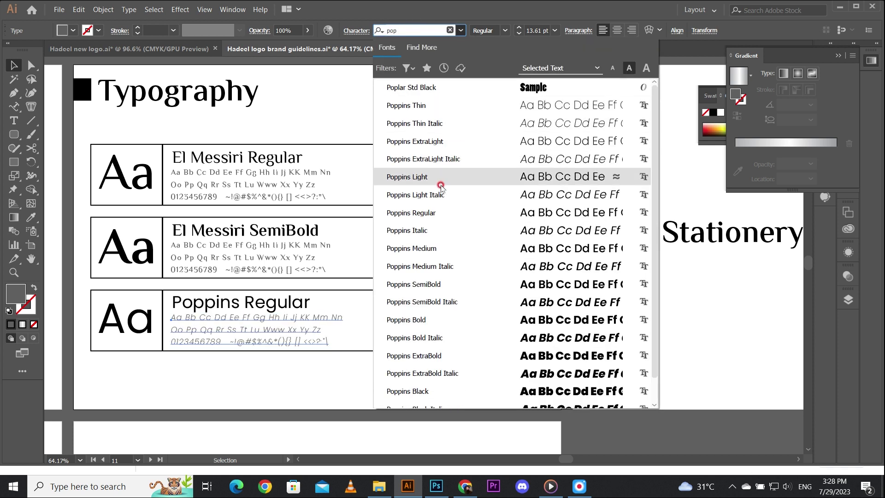
pyautogui.click(434, 213)
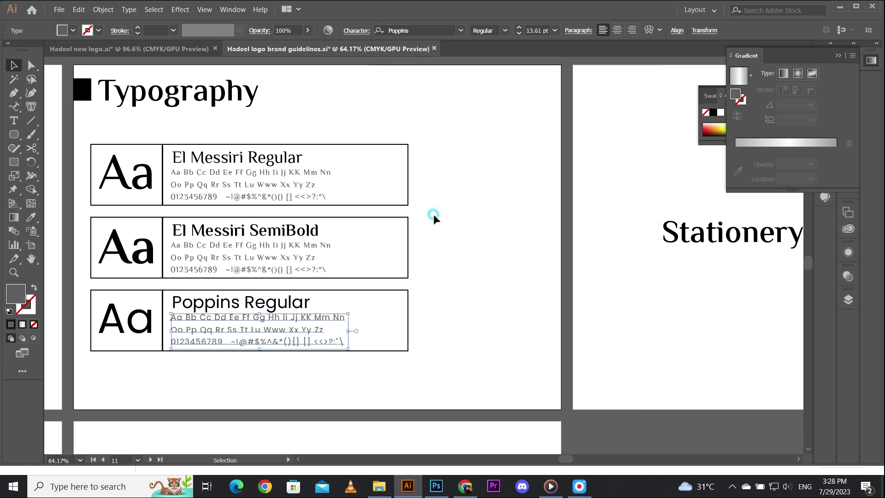
pyautogui.click(458, 272)
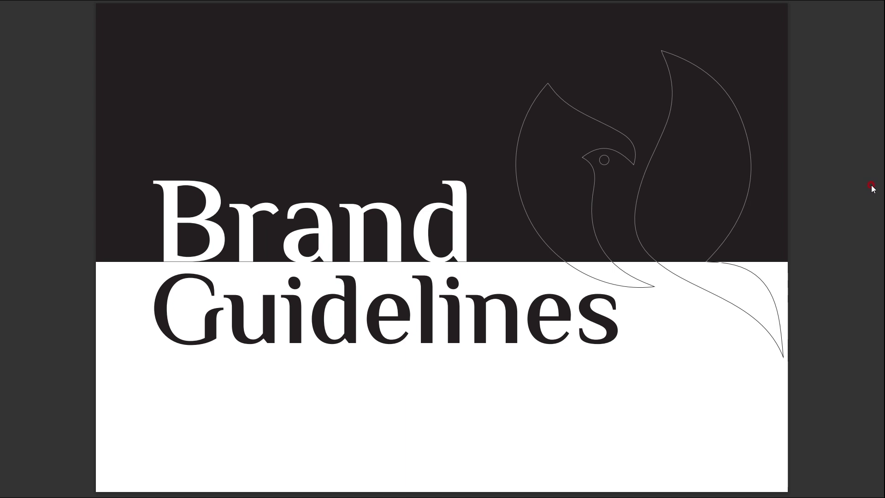
# Review the brand guidelines pages in full-screen view from the cover through to the Logo Exclusion Zone page
pyautogui.press('Right')
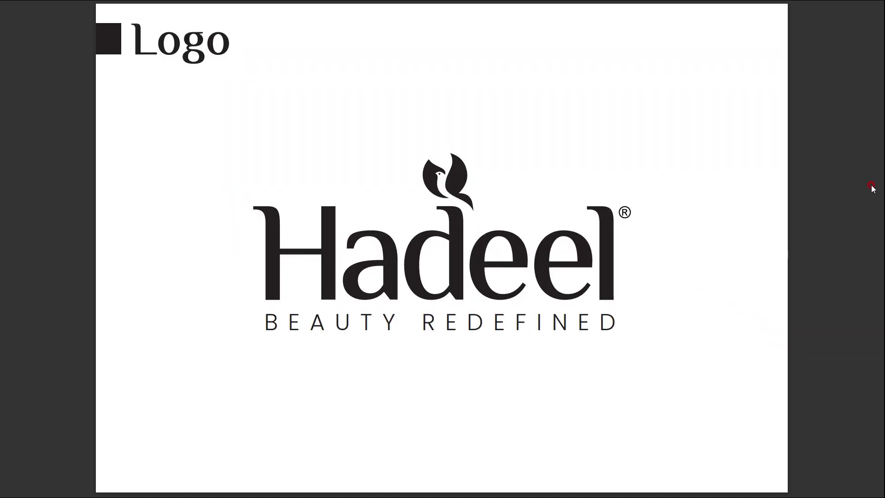
pyautogui.press('Right')
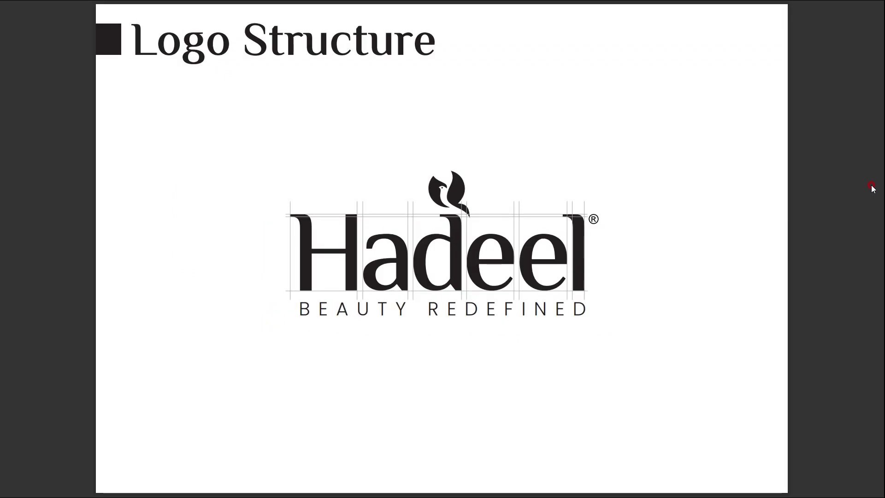
pyautogui.press('Right')
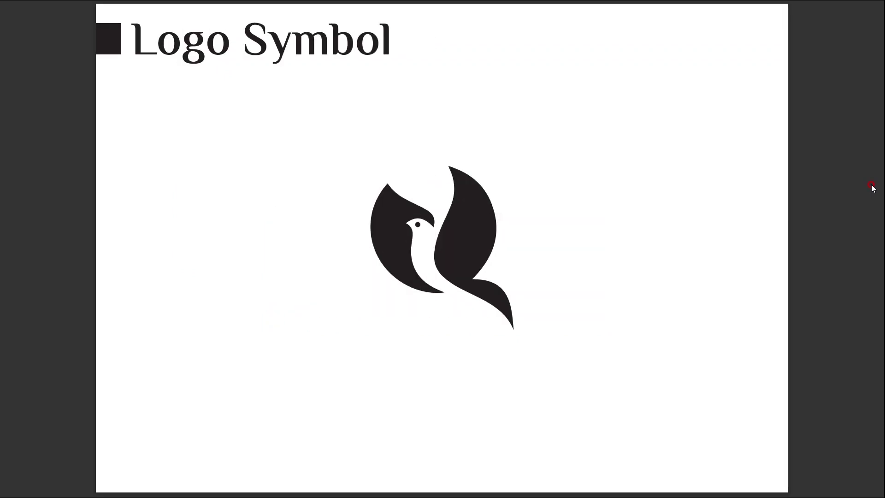
pyautogui.press('Right')
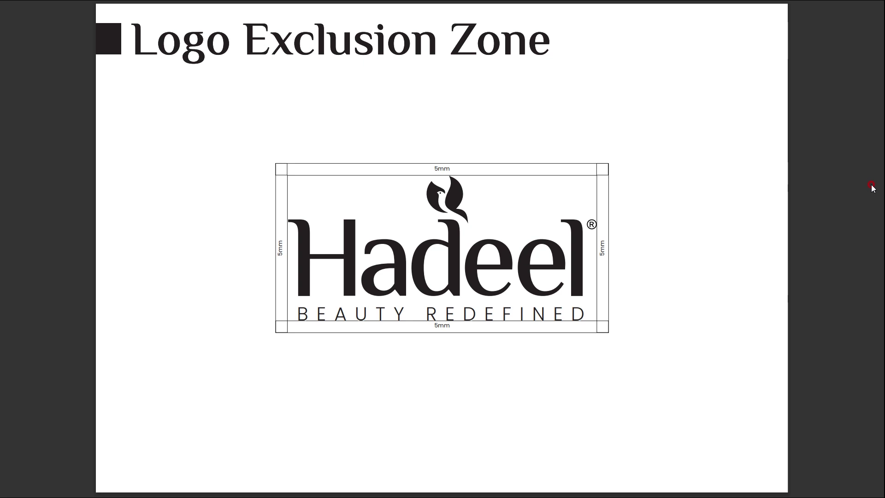